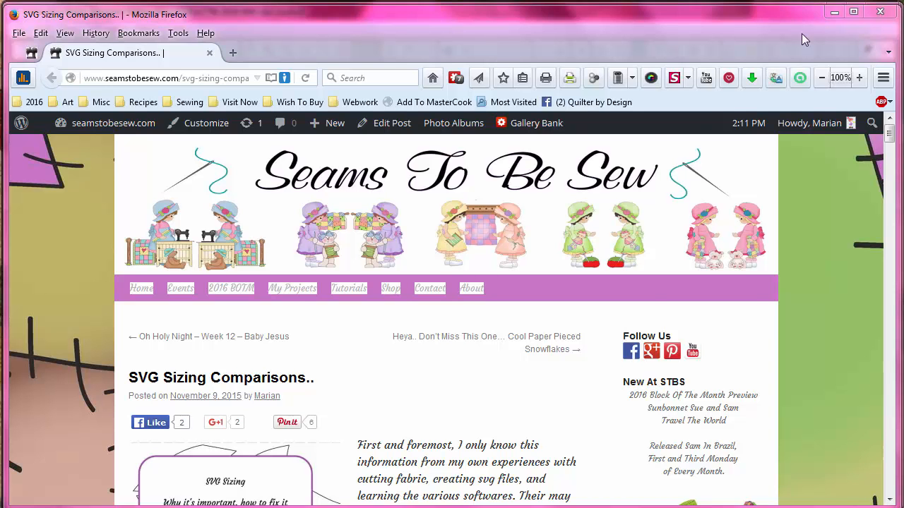
# Switch from the browser to Silhouette Studio and show the Scale settings with both width and height dimensions in view
pyautogui.click(833, 12)
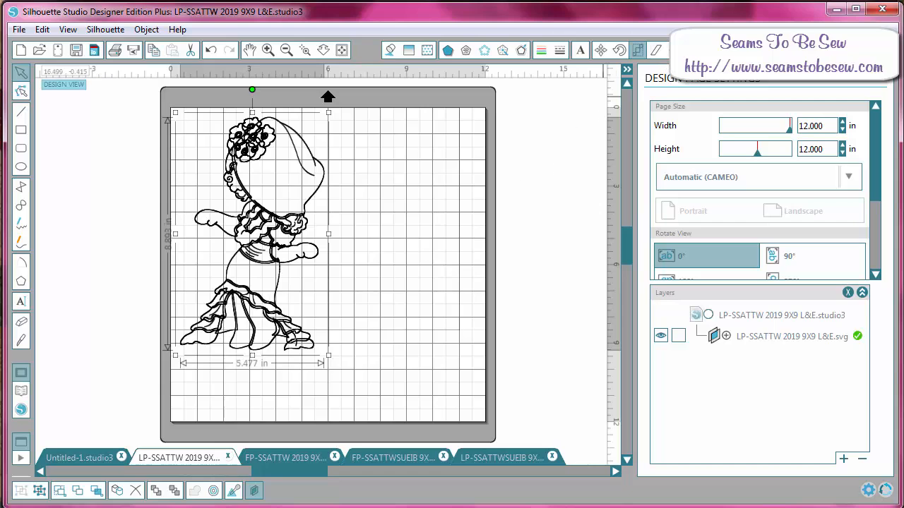
pyautogui.click(639, 51)
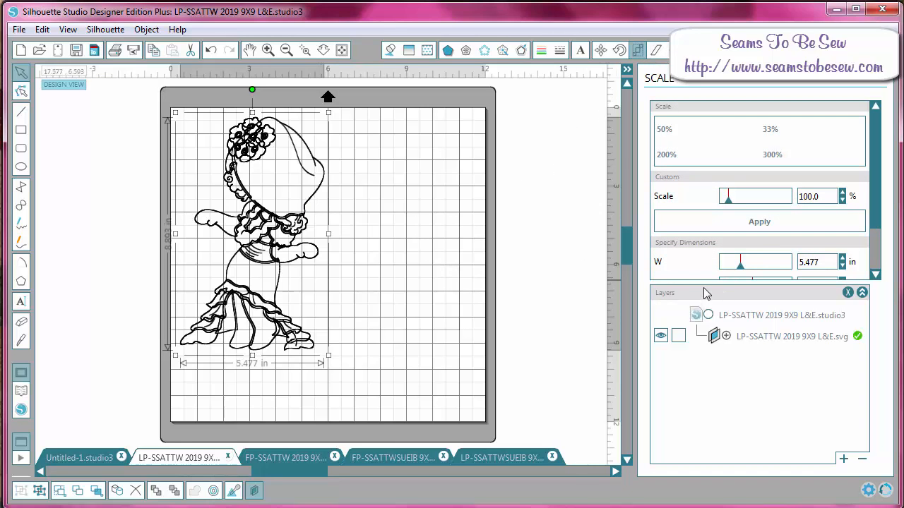
pyautogui.moveTo(700, 285); pyautogui.dragTo(699, 340)
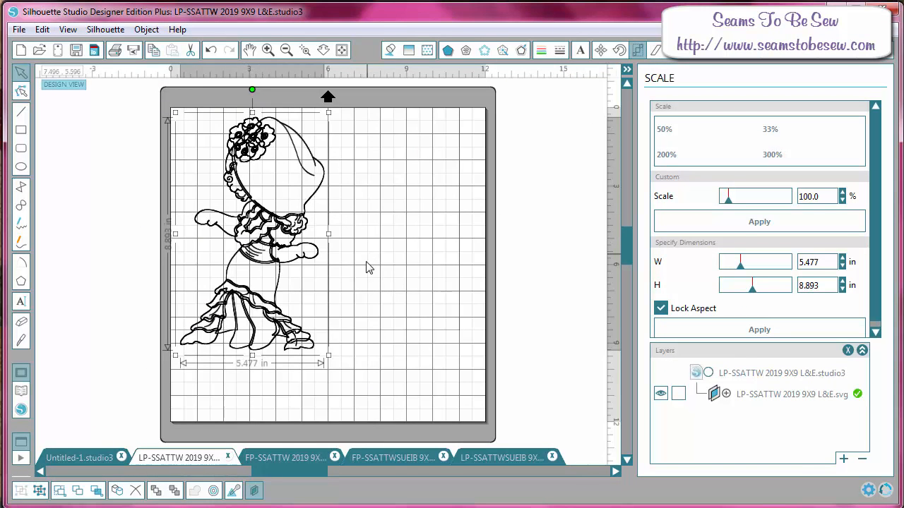
# In the FP-SSATTW 2019 9X9 Shapes document, move the grouped shapes slightly up and left toward the page corner
pyautogui.click(280, 456)
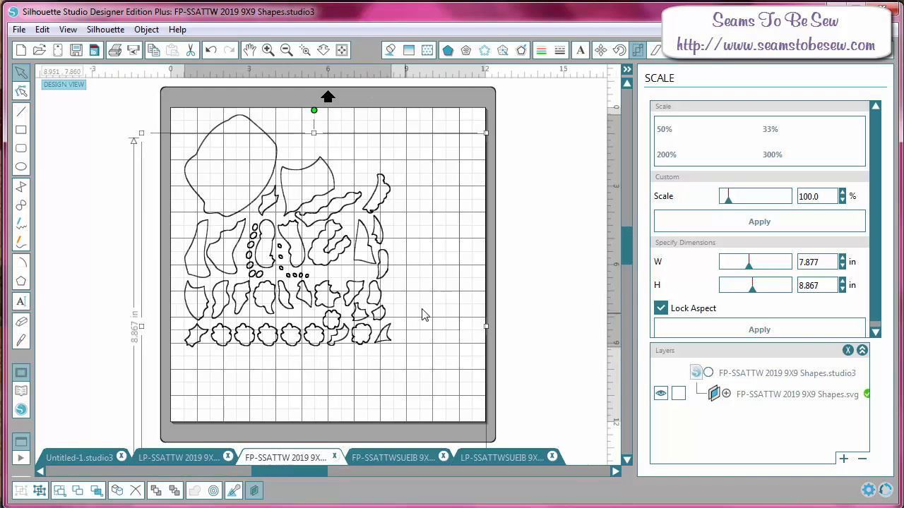
pyautogui.click(329, 264)
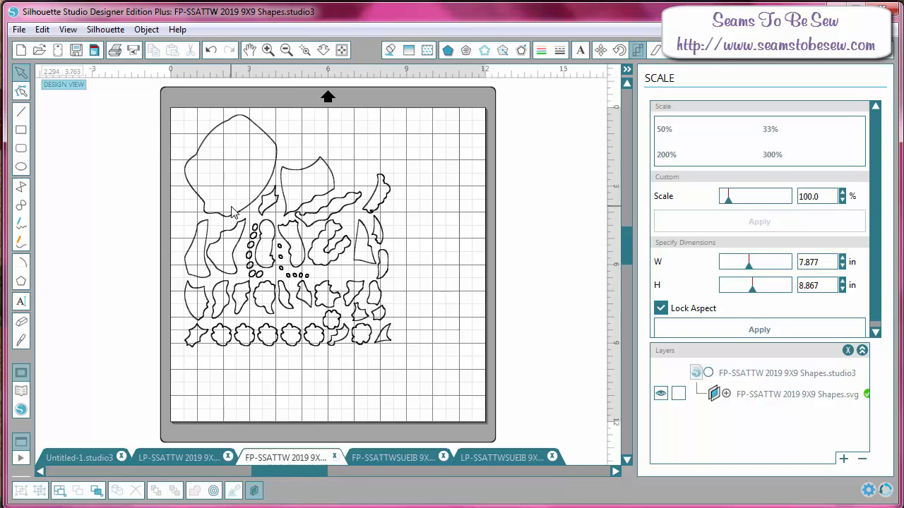
pyautogui.moveTo(245, 219); pyautogui.dragTo(239, 212)
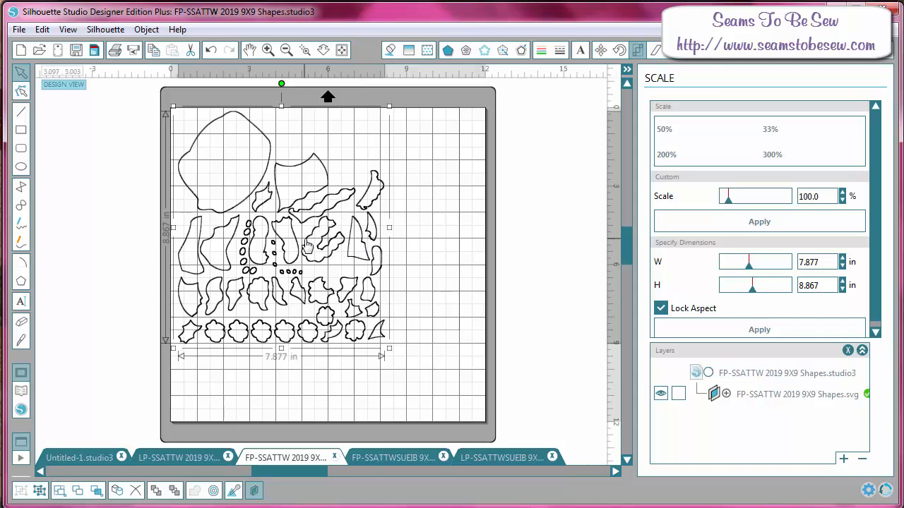
# Compare how large the shapes appear in the FP-SSATTWSUEIB 9X9 Shapes and FP-SSATTW 2019 9X9 Shapes documents, and view the LP-SSATTWSUEIB design
pyautogui.click(493, 456)
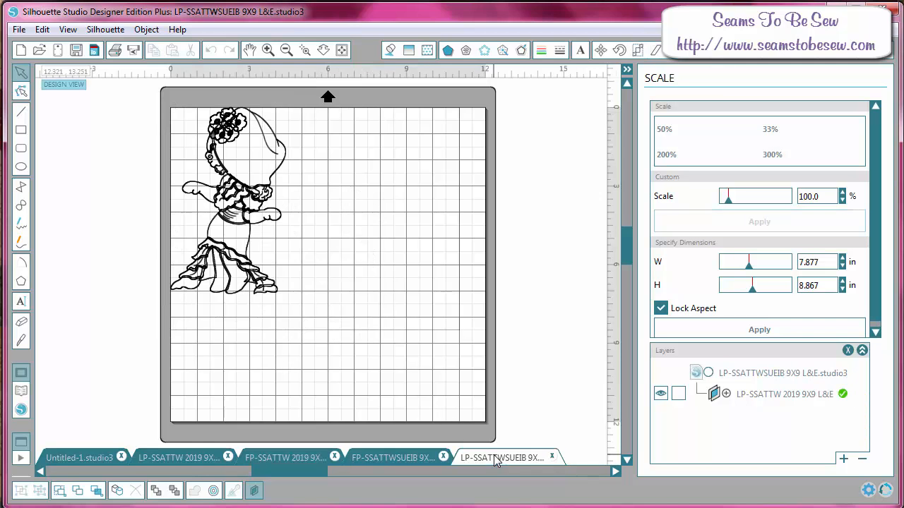
pyautogui.click(400, 457)
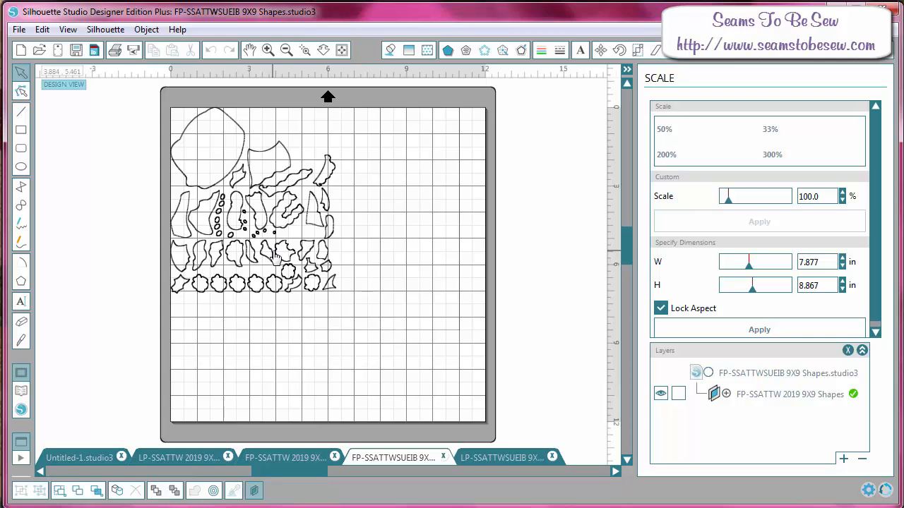
pyautogui.click(279, 458)
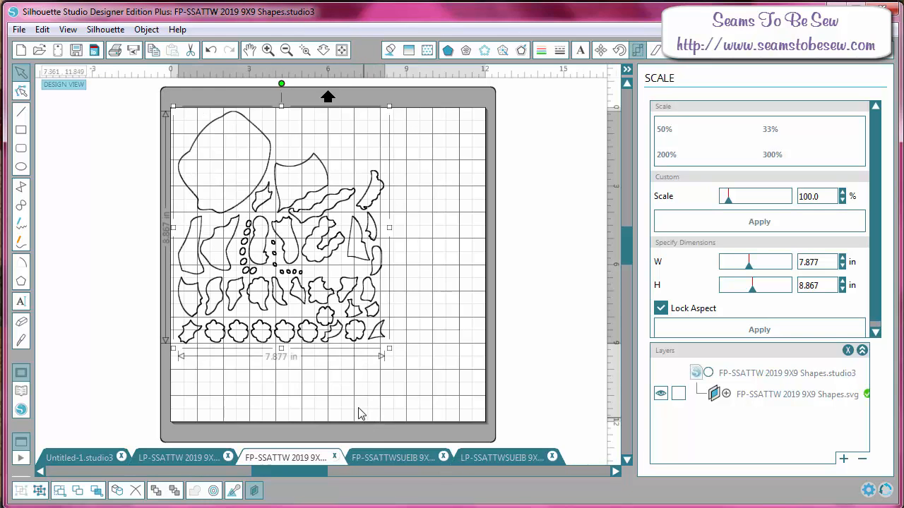
pyautogui.click(390, 456)
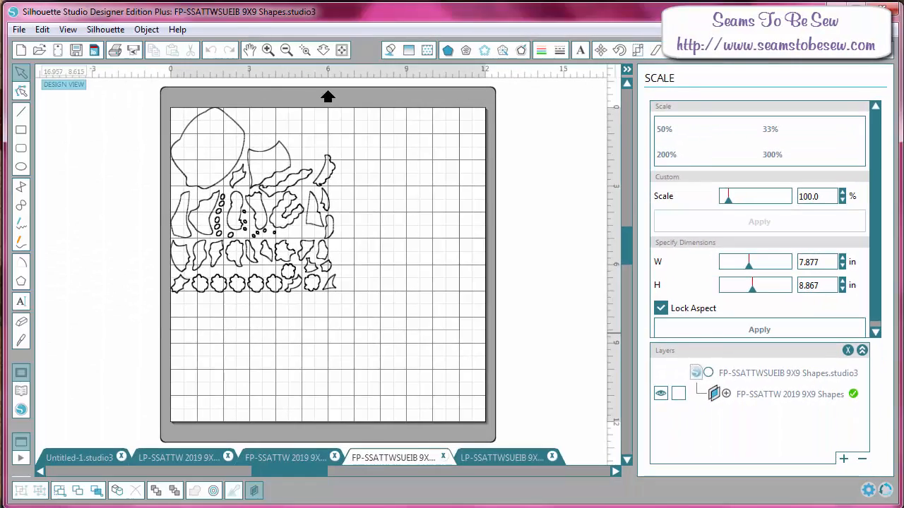
# Switch to the pattern PDF and look up the Cutting File Sizes on its Cutting File Info page, keeping the Scale settings visible alongside
pyautogui.click(625, 505)
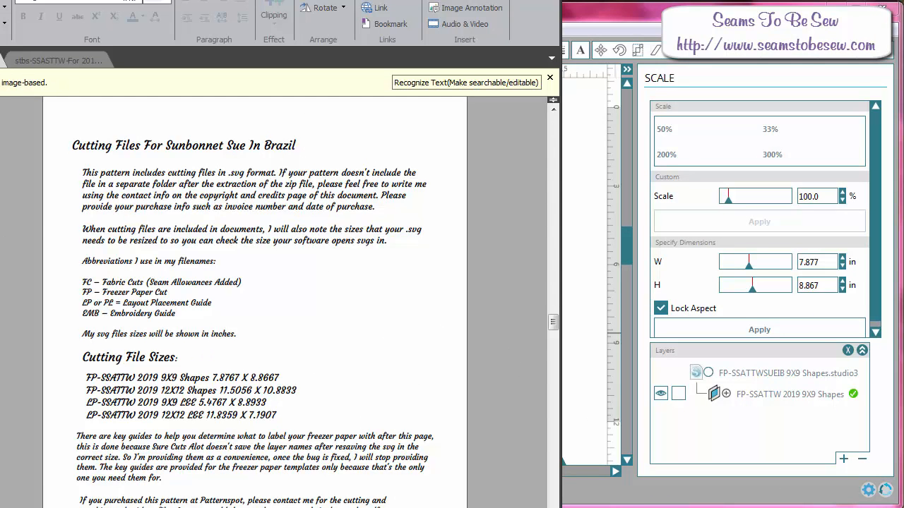
pyautogui.moveTo(193, 0); pyautogui.dragTo(439, 3)
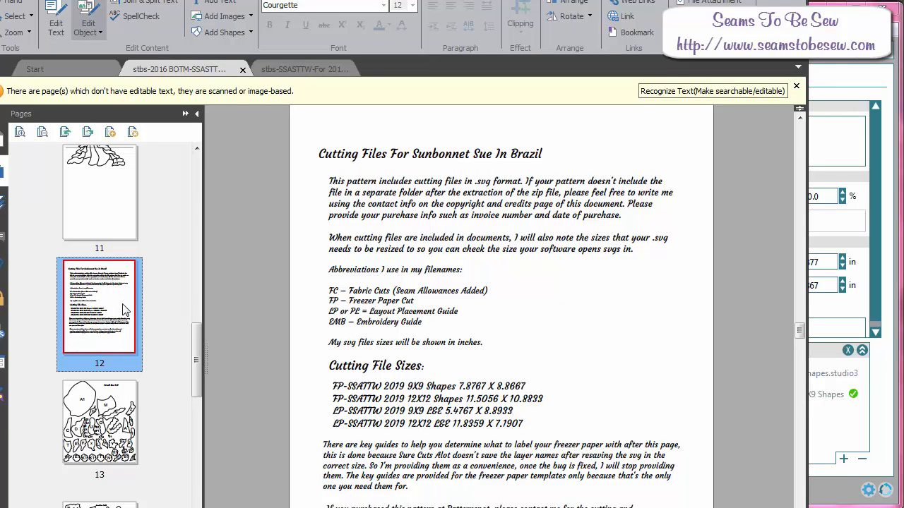
pyautogui.click(3, 147)
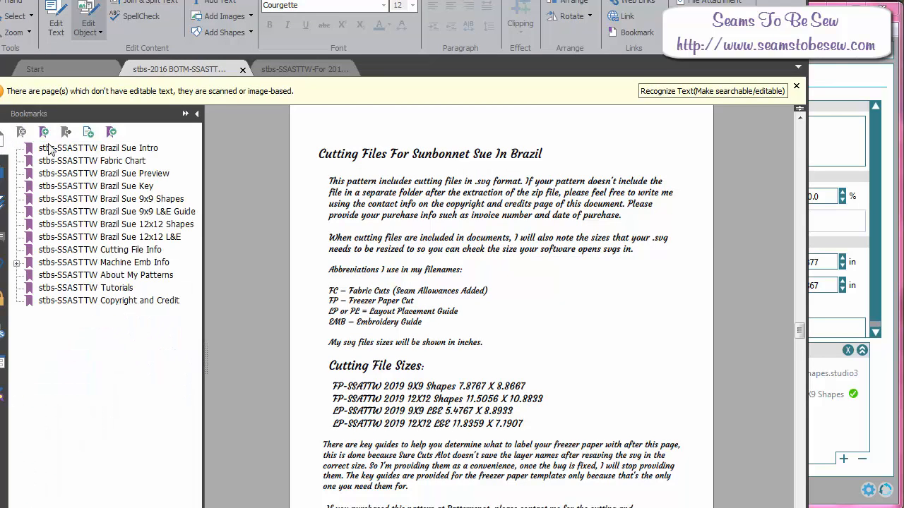
pyautogui.click(118, 253)
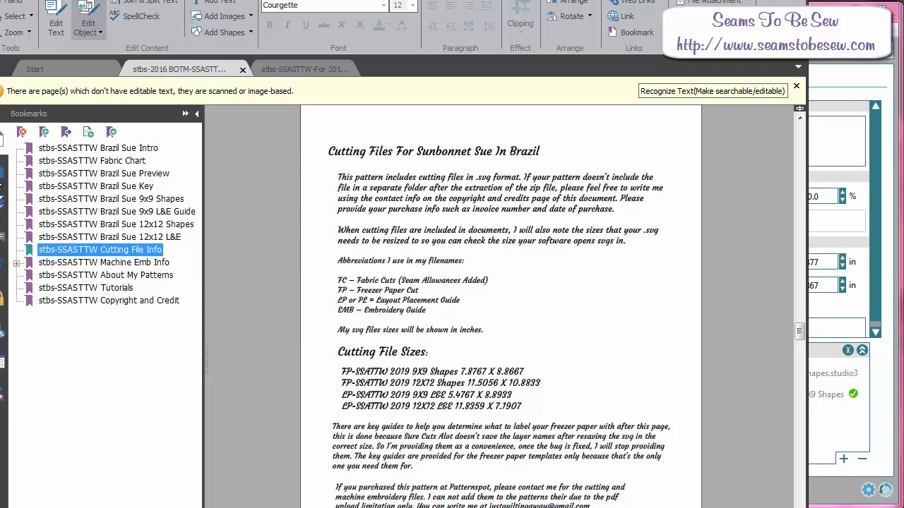
pyautogui.click(1, 176)
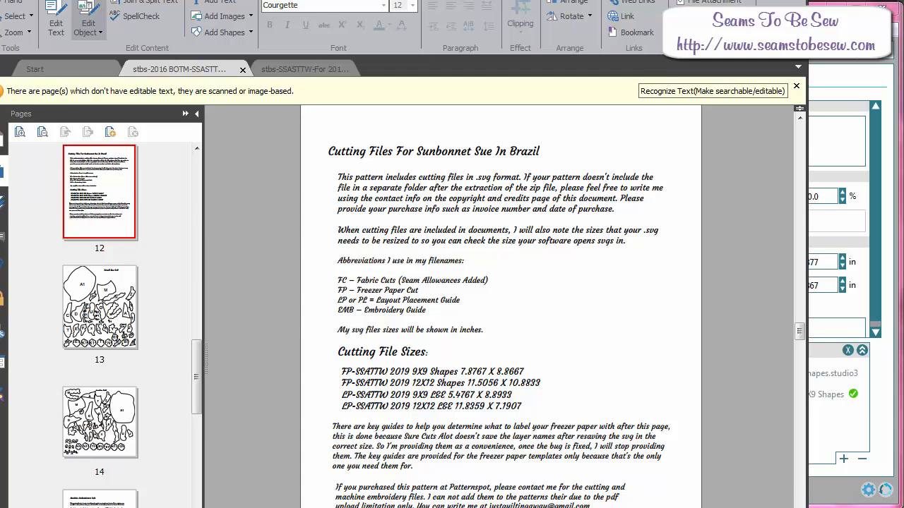
pyautogui.moveTo(635, 2); pyautogui.dragTo(406, 0)
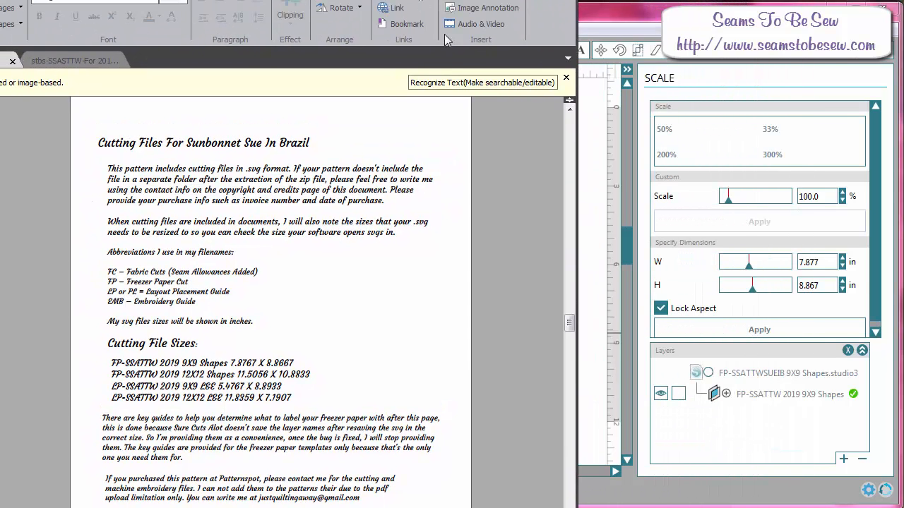
# Select the grouped shapes in the FP-SSATTWSUEIB 9X9 Shapes document and set their width to 7.867 in with the aspect ratio locked
pyautogui.click(825, 266)
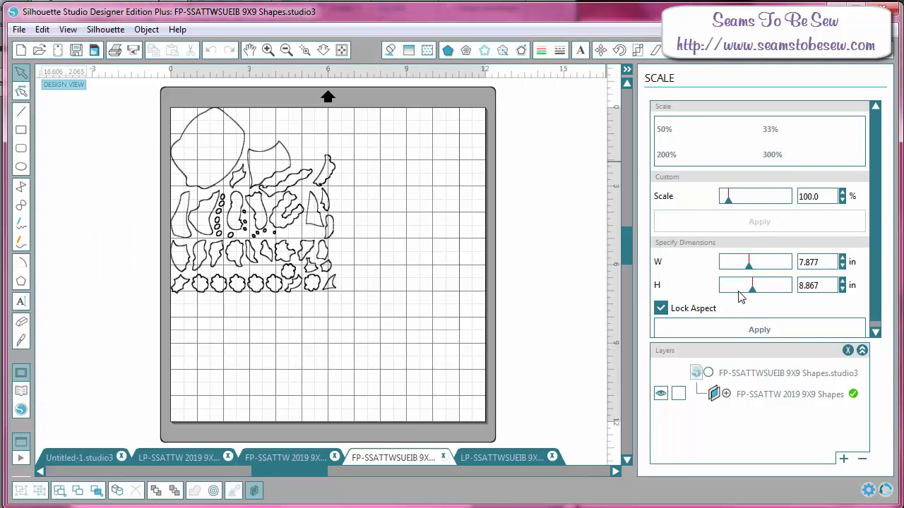
pyautogui.hotkey('alt', 'Tab')
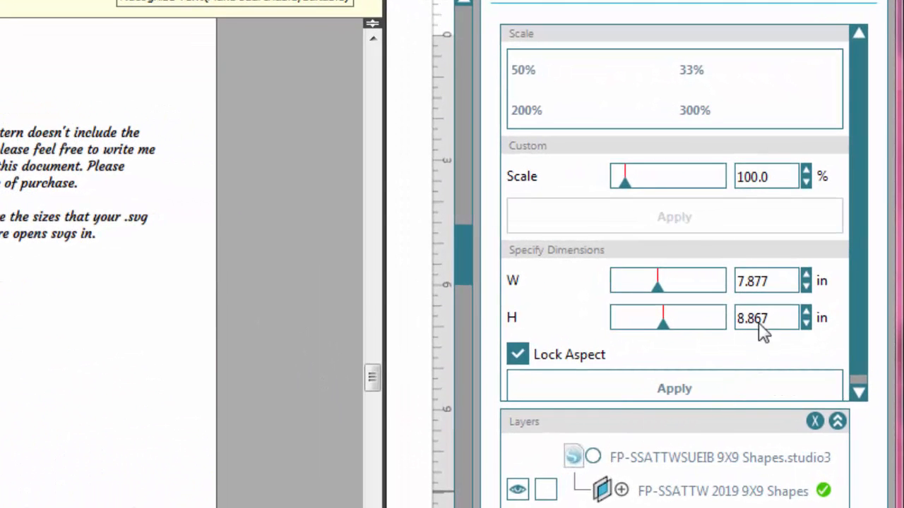
pyautogui.click(790, 278)
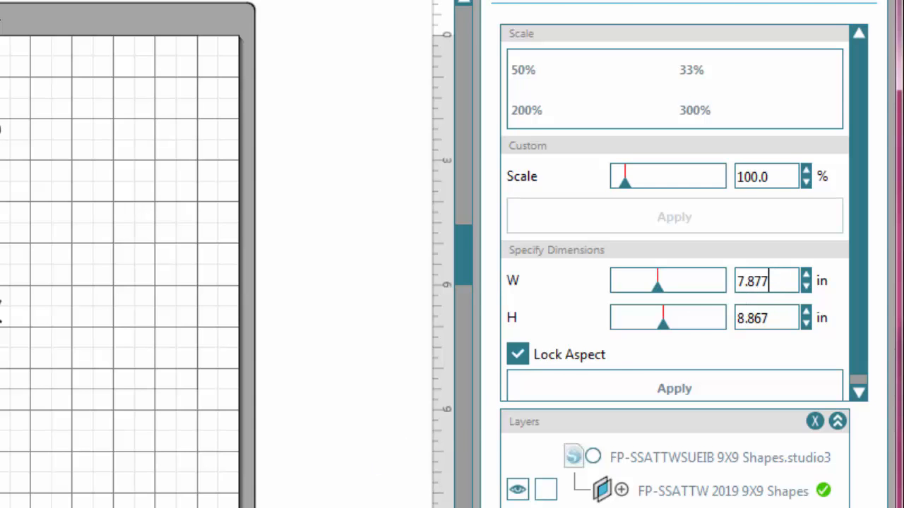
pyautogui.click(0, 268)
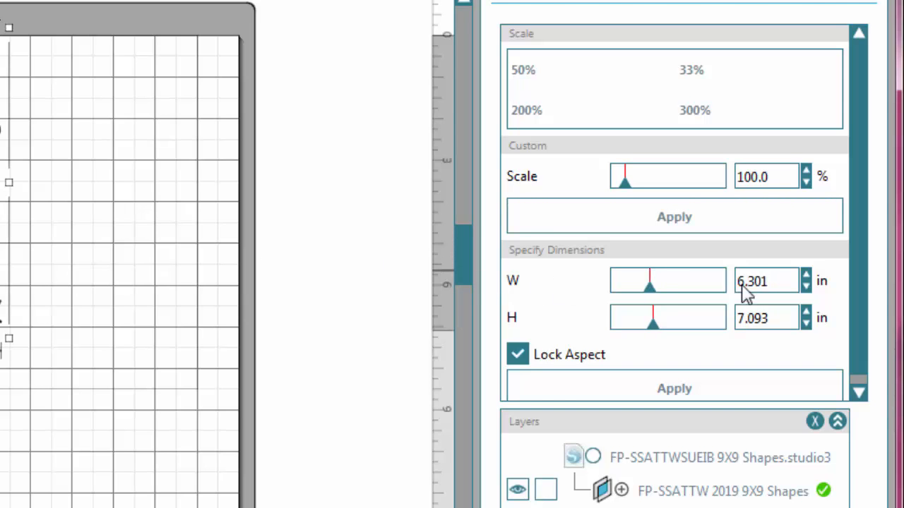
pyautogui.doubleClick(781, 286)
pyautogui.write('7')
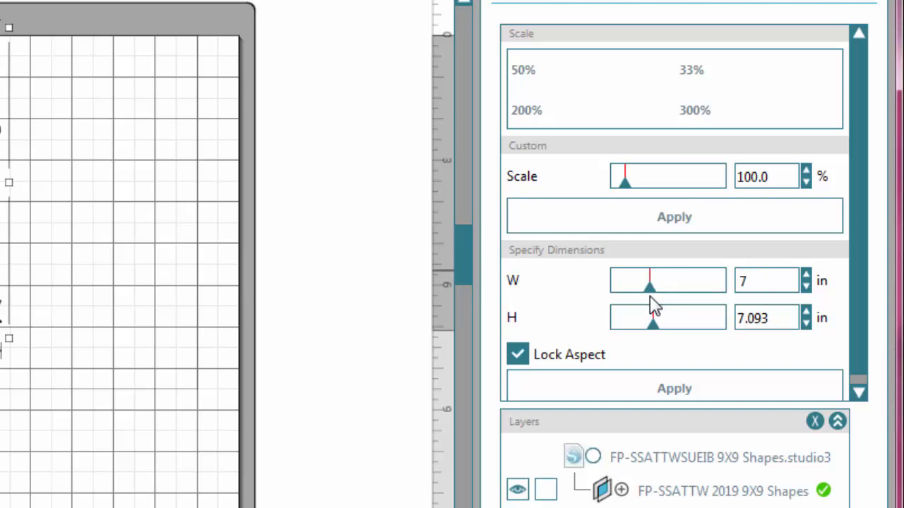
pyautogui.write('.867')
pyautogui.hotkey('alt', 'Tab')
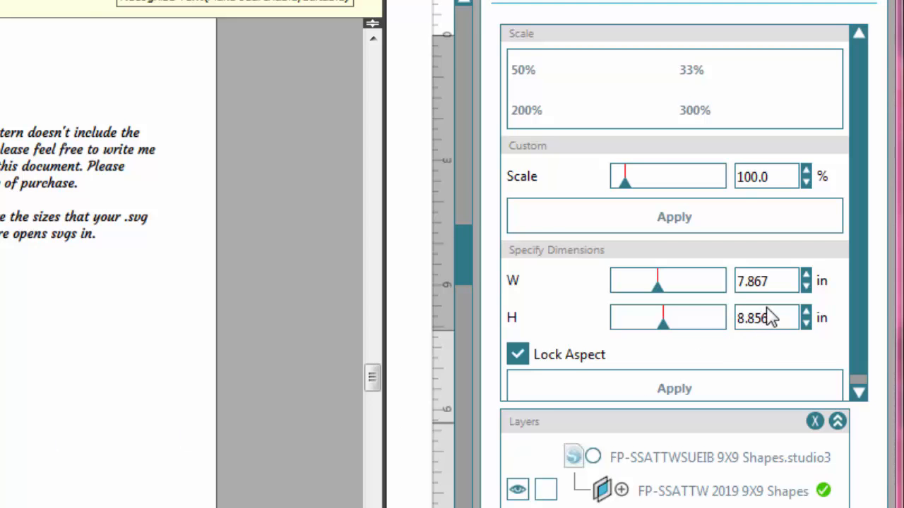
# Set the height of the grouped shapes to 8.867 in to match the size listed in the pattern PDF
pyautogui.moveTo(777, 317); pyautogui.dragTo(643, 325)
pyautogui.write('8.8')
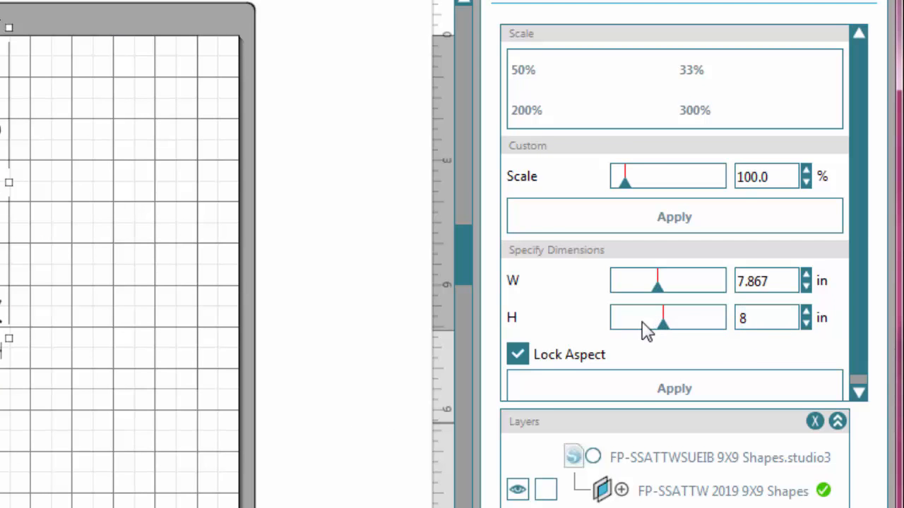
pyautogui.write('667')
pyautogui.press('BackSpace')
pyautogui.press('Return')
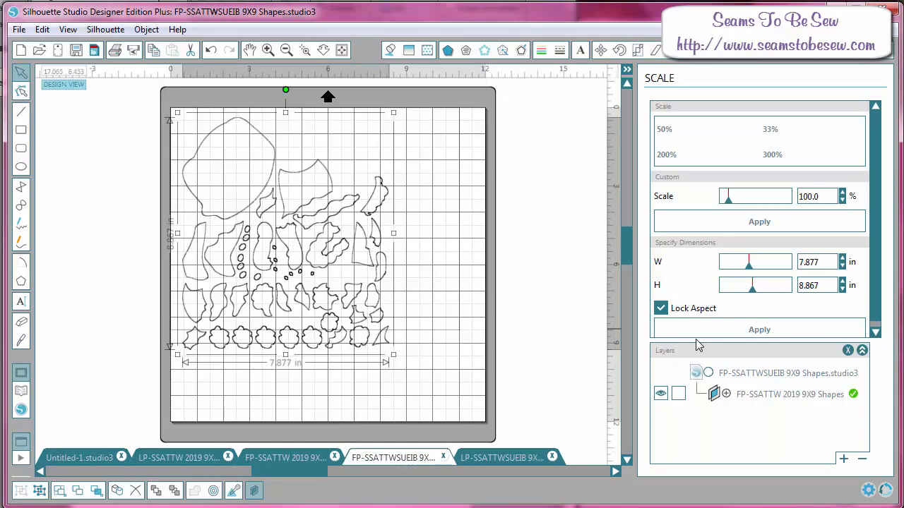
# Enlarge the layers list, expand the FP-SSATTW 2019 9X9 Shapes layer, and ungroup its shapes to list them individually
pyautogui.moveTo(695, 338); pyautogui.dragTo(702, 207)
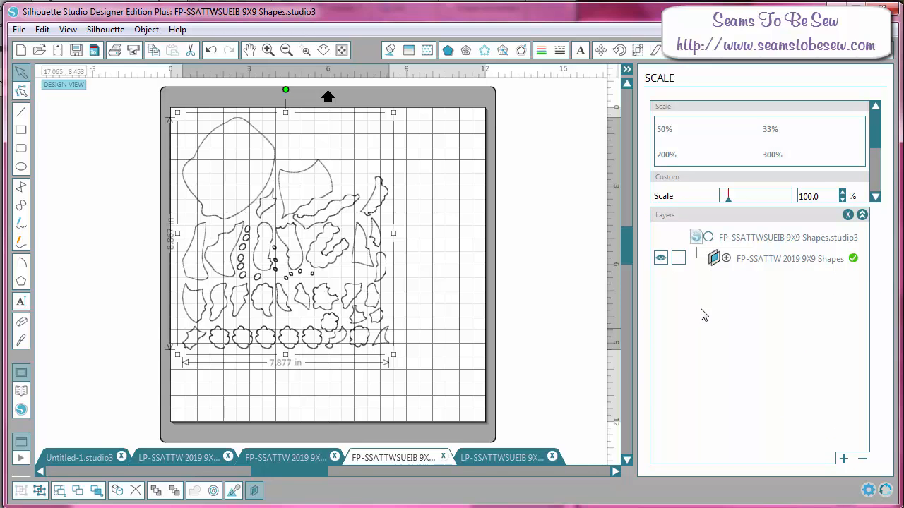
pyautogui.click(725, 259)
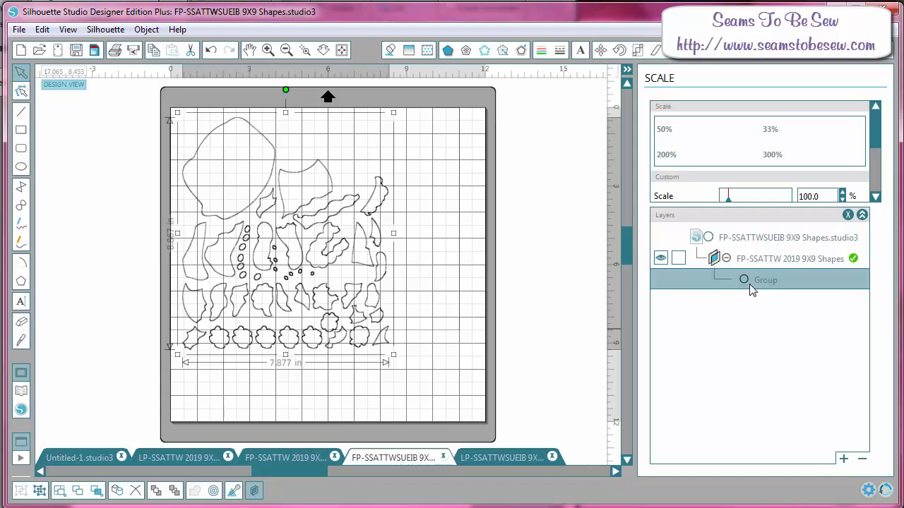
pyautogui.rightClick(339, 248)
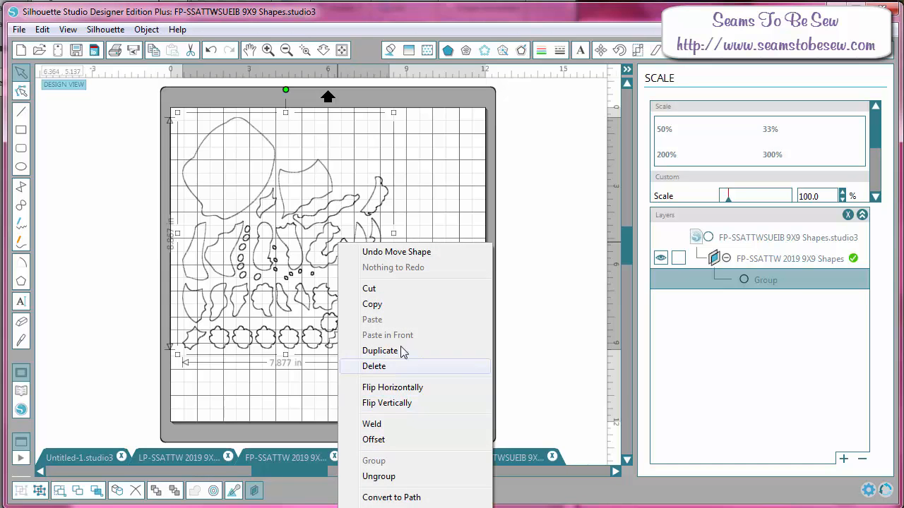
pyautogui.rightClick(253, 126)
pyautogui.rightClick(252, 125)
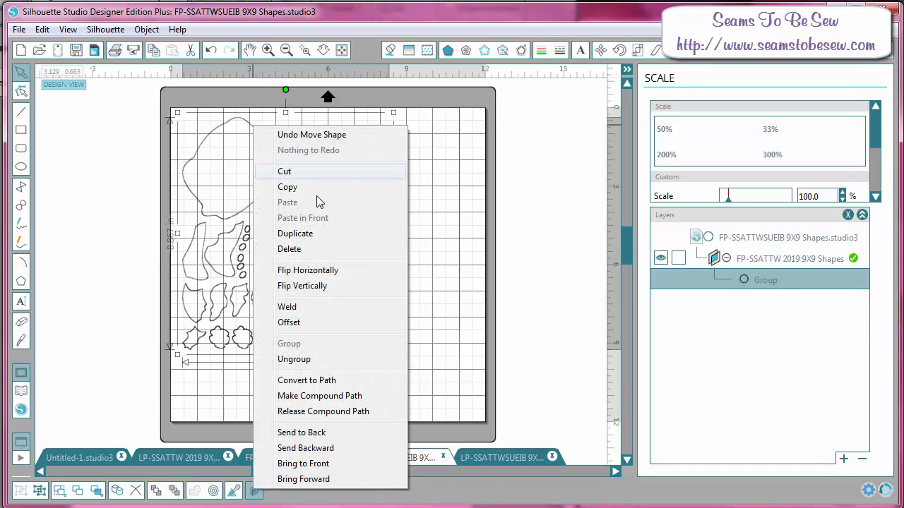
pyautogui.click(294, 359)
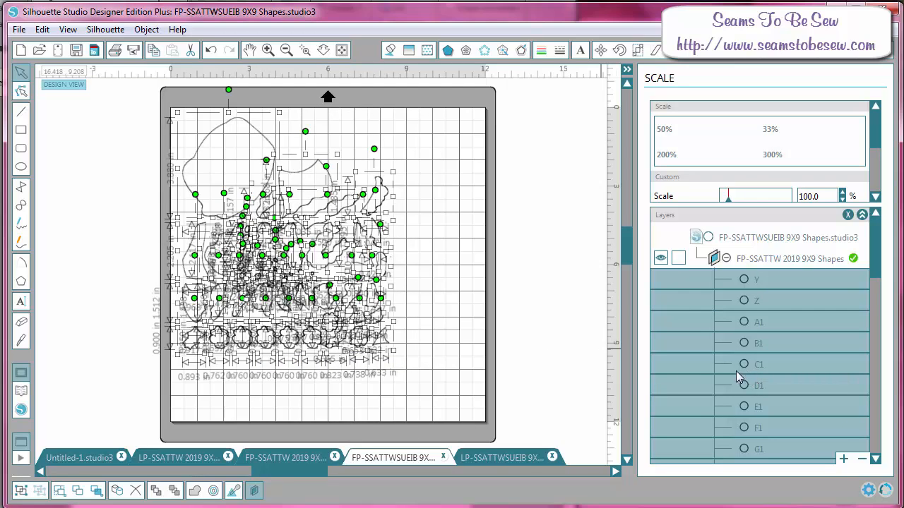
# In the FP-SSATTW 2019 9X9 Shapes document, expand the .svg layer and ungroup its shapes
pyautogui.click(289, 455)
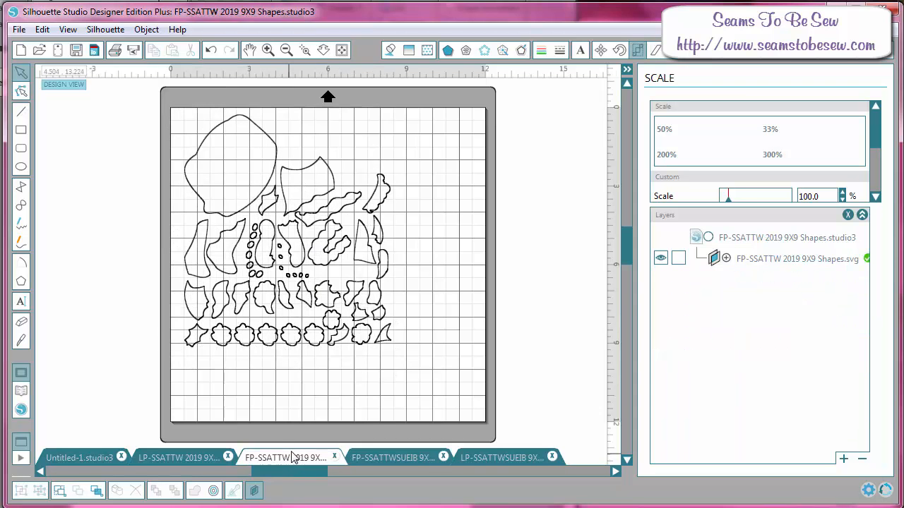
pyautogui.click(726, 258)
pyautogui.rightClick(308, 166)
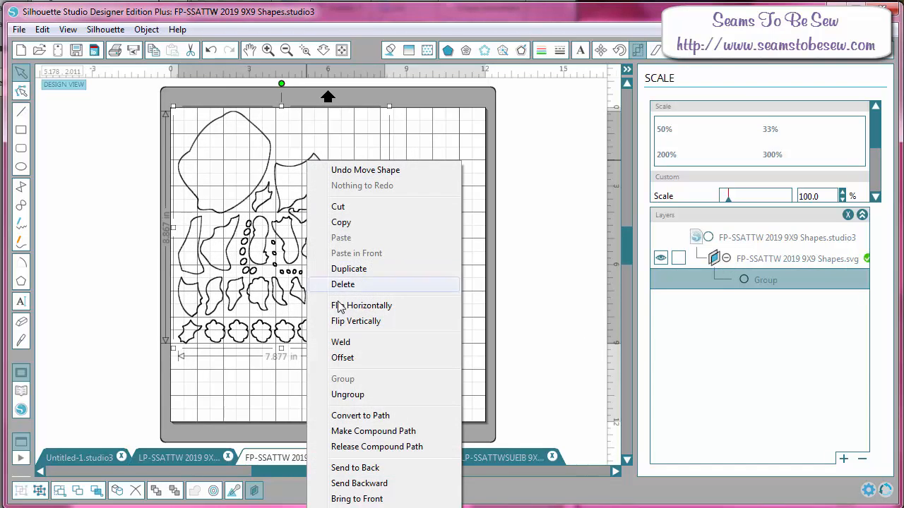
pyautogui.click(348, 394)
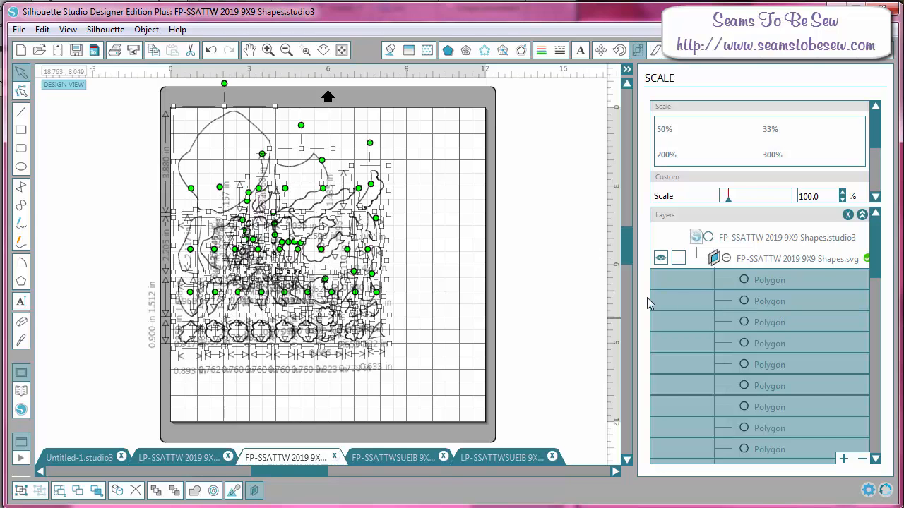
# View the lettered Brazil Sue 9x9 key guide and the 12x12 reversed template shapes in the pattern PDF, and return to Silhouette Studio
pyautogui.click(2, 408)
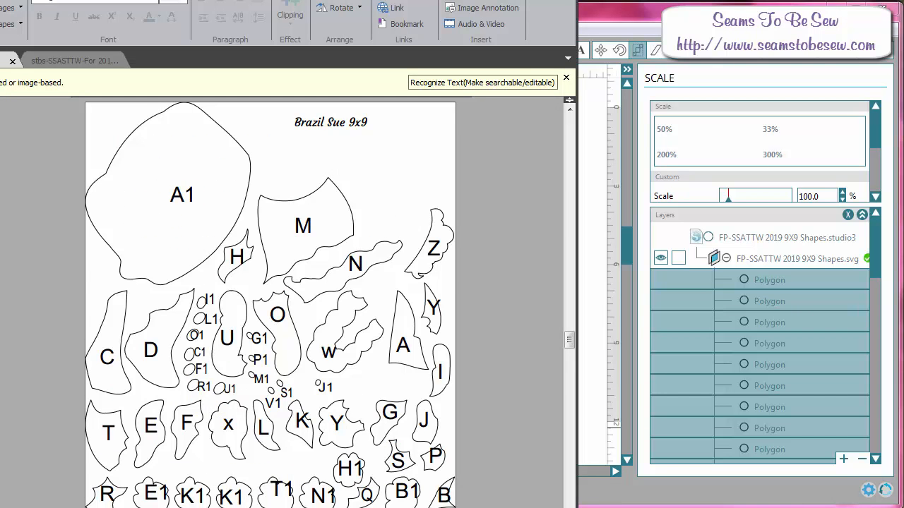
pyautogui.press('pageup')
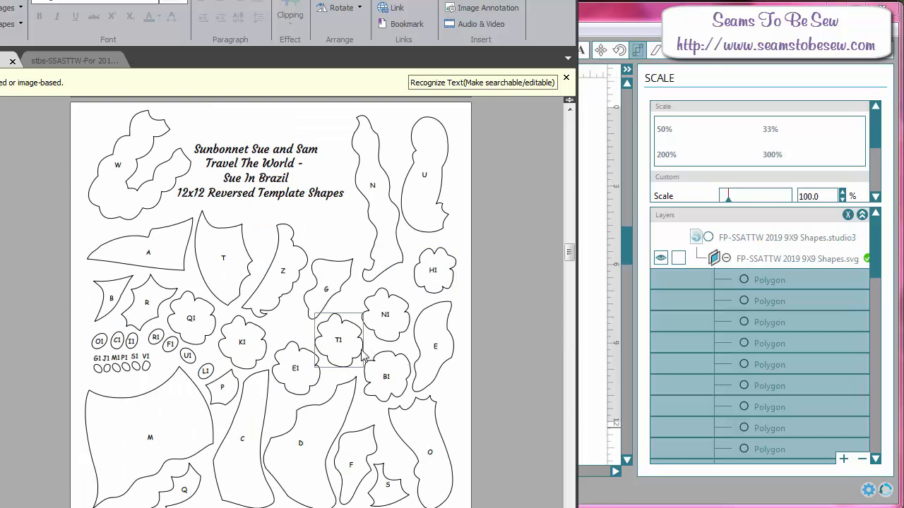
pyautogui.click(784, 299)
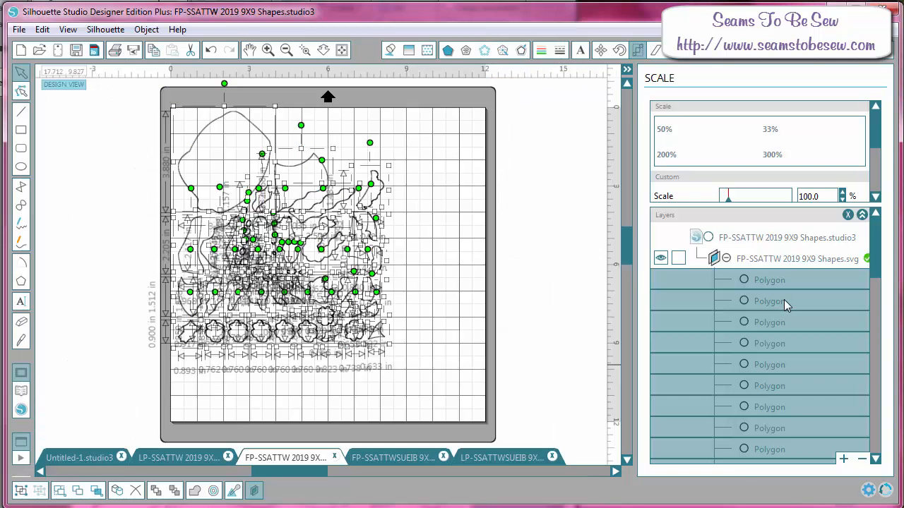
# Compare the 9x9 reversed template shapes in the pattern PDF with the shapes and Polygon layers in Silhouette Studio's FP-SSATTW 2019 9X9 Shapes document
pyautogui.click(413, 273)
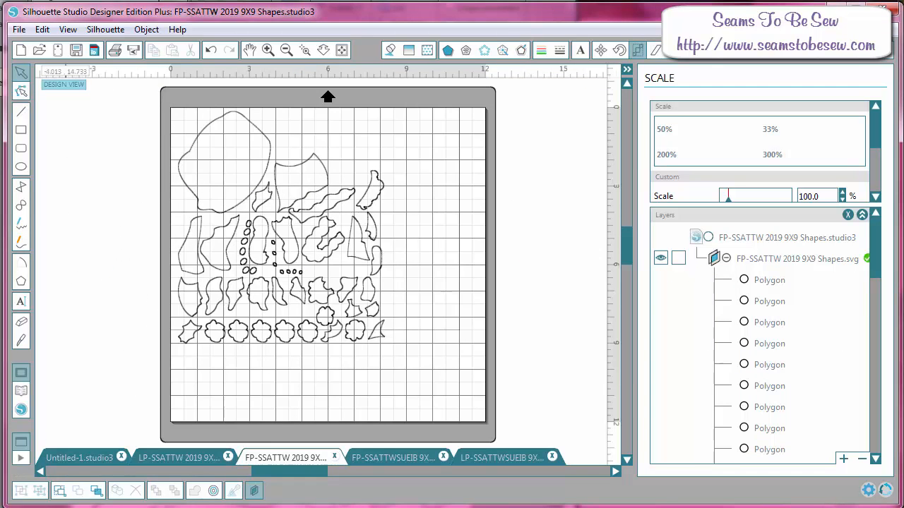
pyautogui.hotkey('alt', 'Tab')
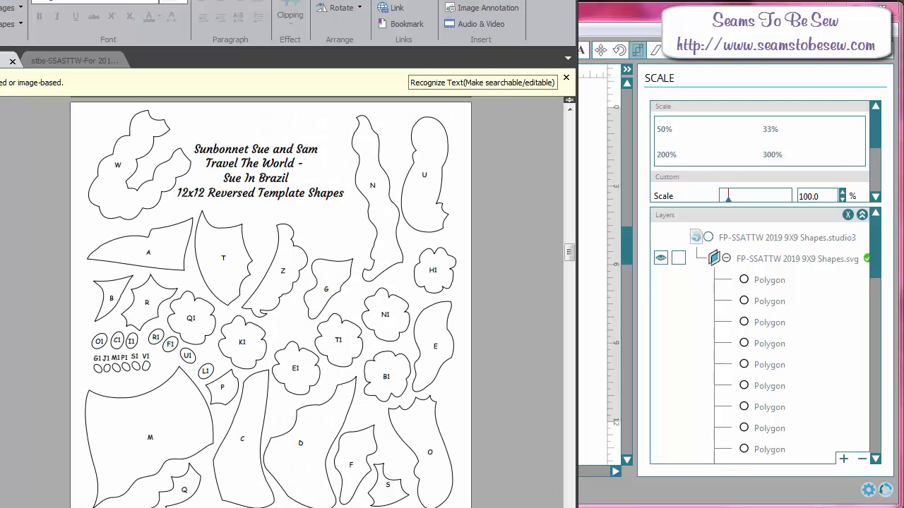
pyautogui.press('pageup')
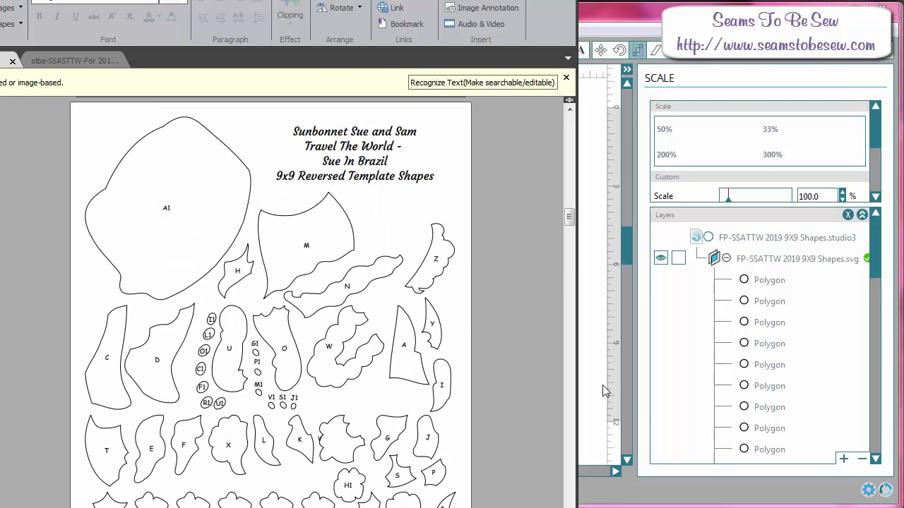
pyautogui.click(626, 247)
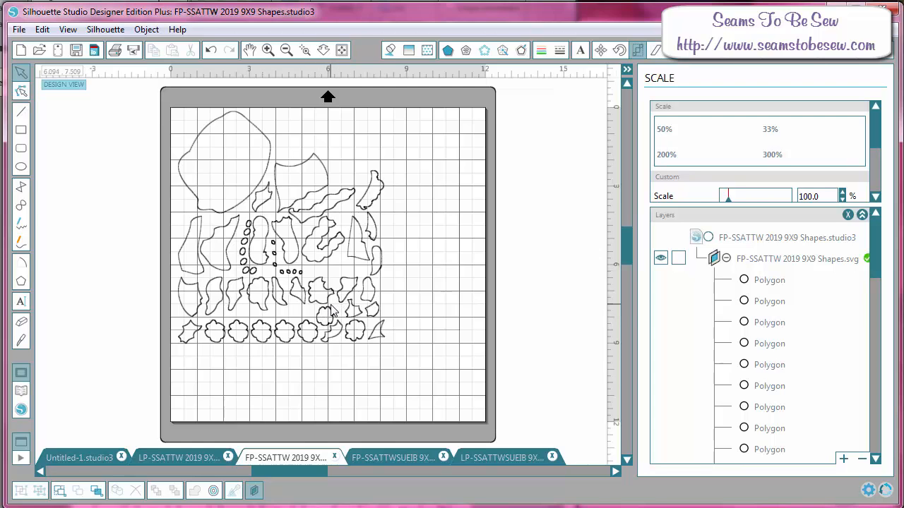
pyautogui.hotkey('alt', 'Tab')
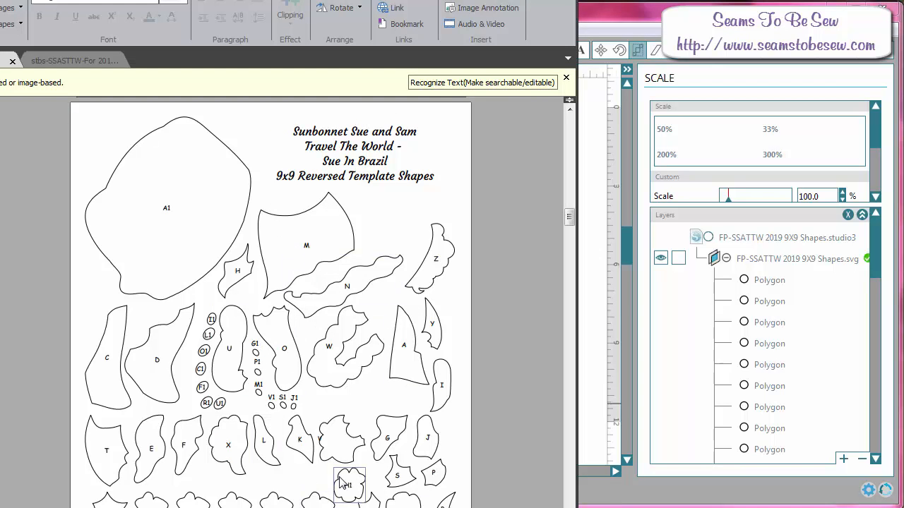
pyautogui.click(680, 329)
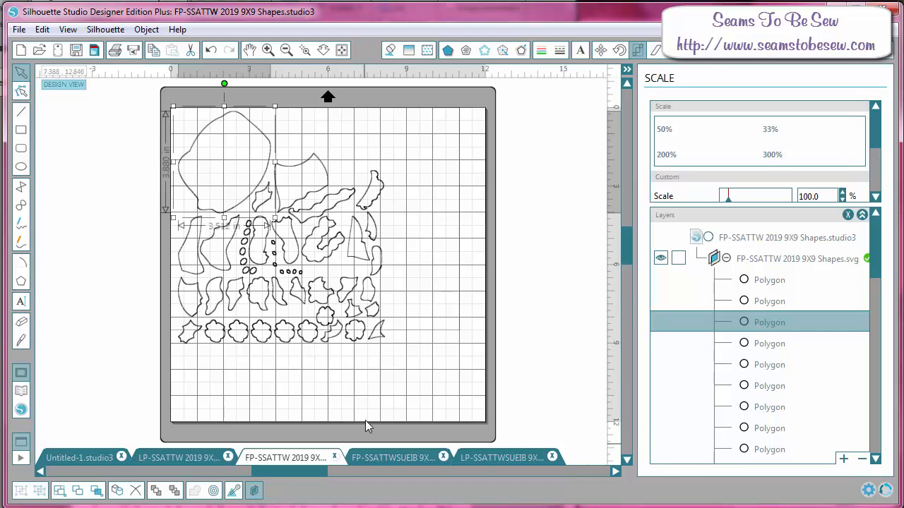
# In the FP-SSATTWSUEIB 9X9 Shapes document, select shape Y by its layer name, and shrink the layers list to uncover the scale dimensions
pyautogui.click(393, 455)
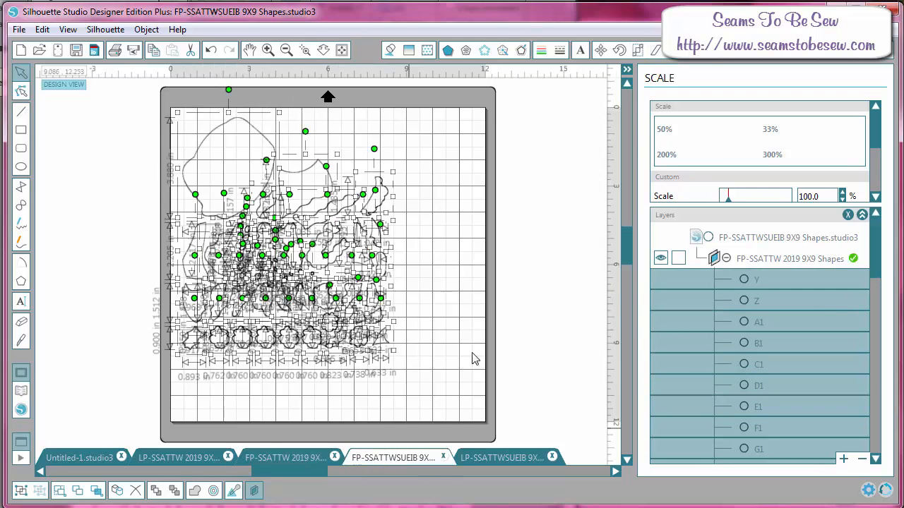
pyautogui.click(763, 290)
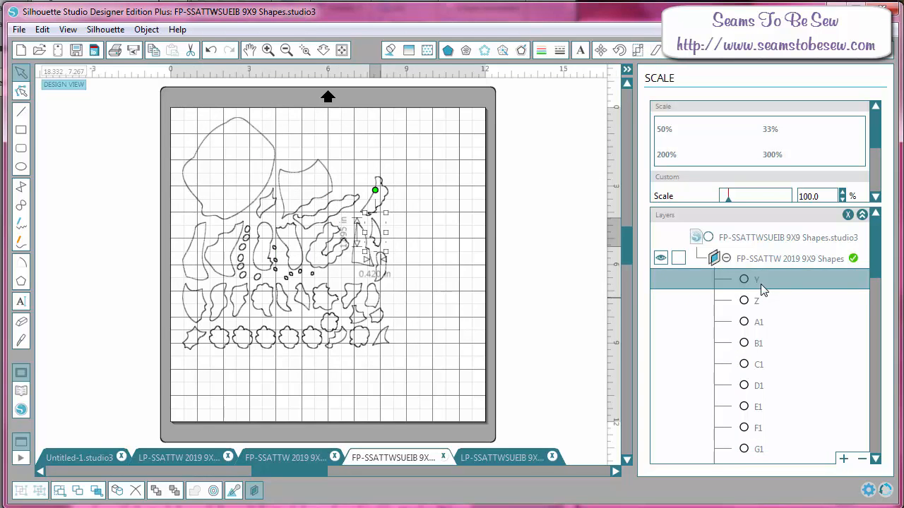
pyautogui.click(254, 493)
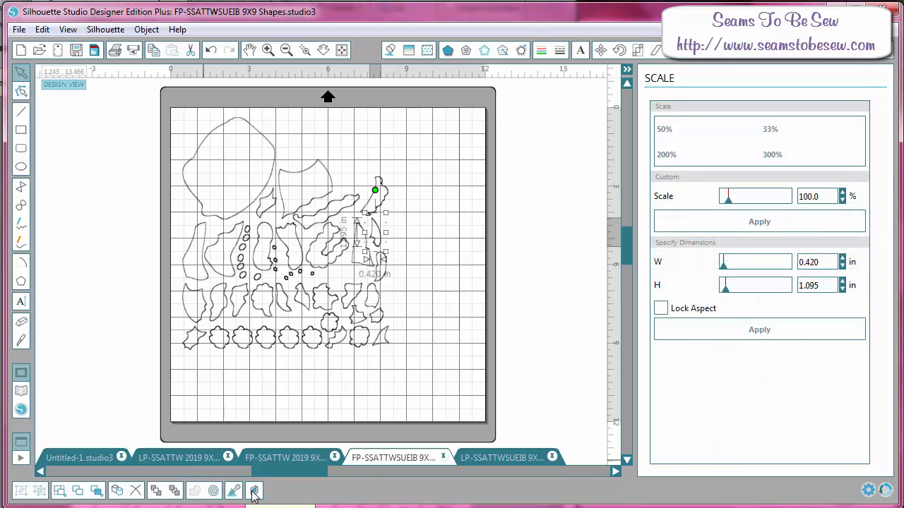
pyautogui.click(254, 493)
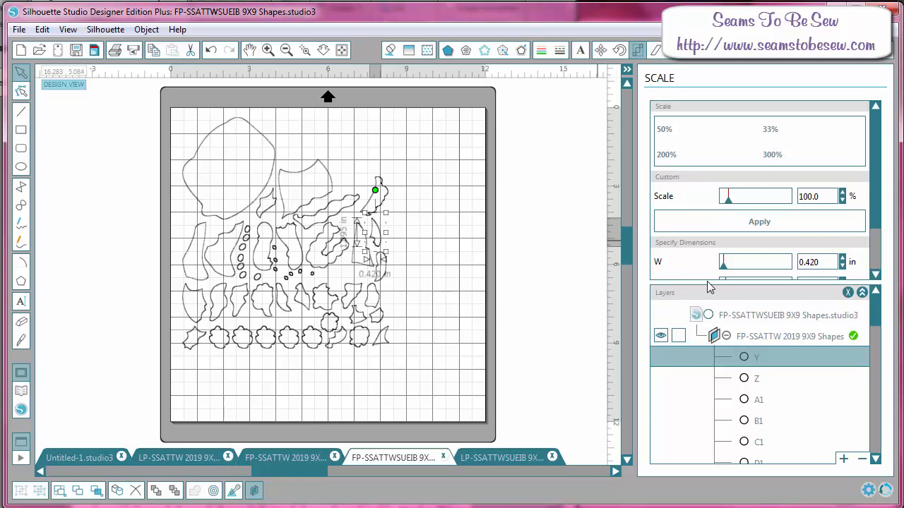
pyautogui.moveTo(692, 286); pyautogui.dragTo(690, 373)
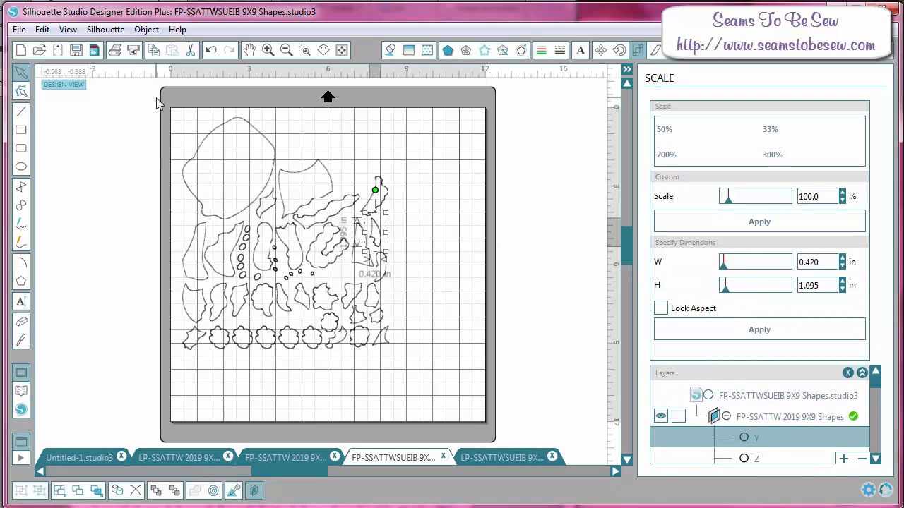
# Select all the shapes on the FP-SSATTWSUEIB 9X9 Shapes mat and group them
pyautogui.moveTo(156, 98); pyautogui.dragTo(434, 384)
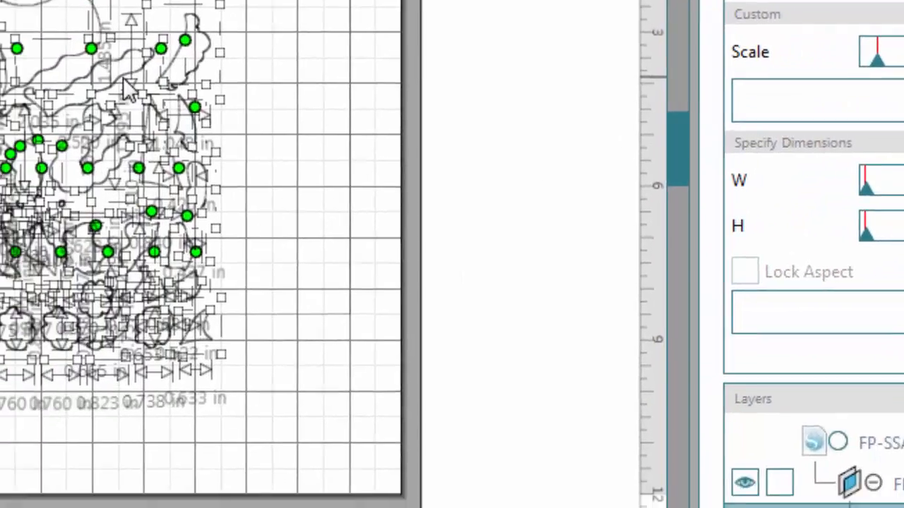
pyautogui.rightClick(124, 78)
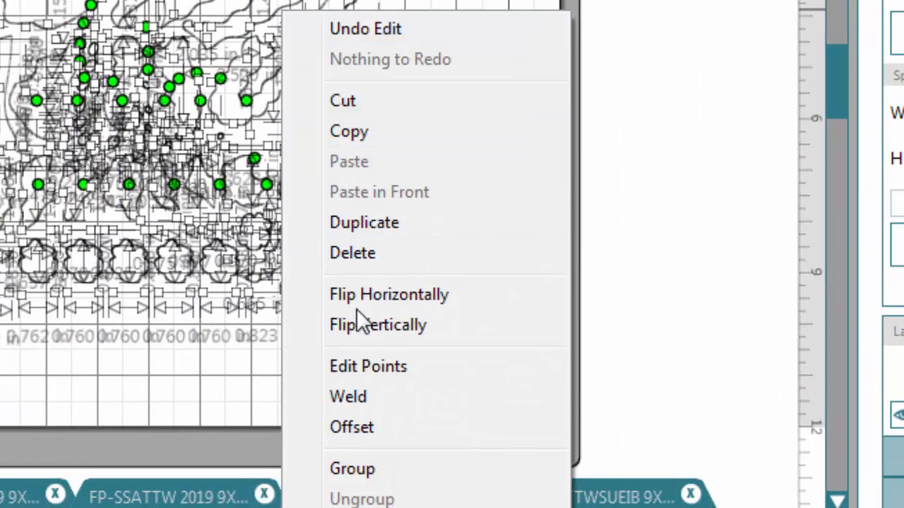
pyautogui.click(346, 469)
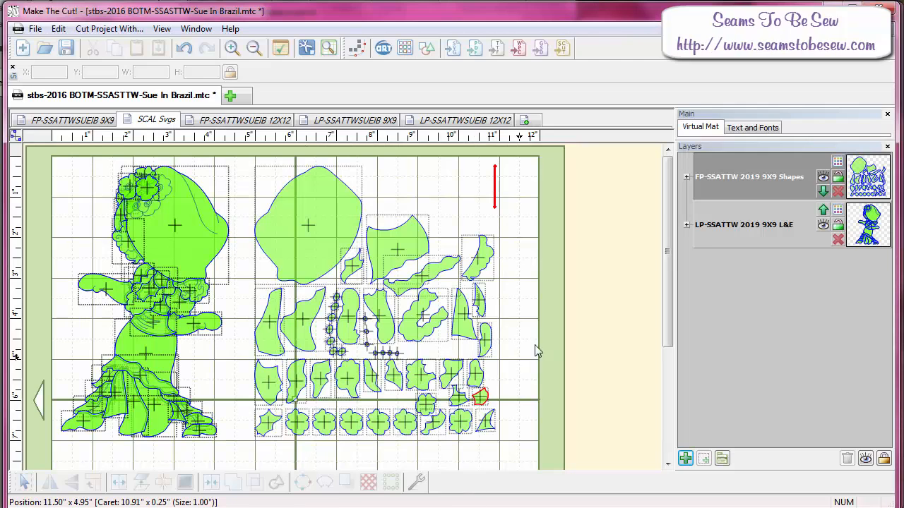
# In Make The Cut, select the LP-SSATTW 2019 9X9 L&E layer on the SCAL Svgs page to check its width and height
pyautogui.moveTo(673, 251); pyautogui.dragTo(671, 258)
pyautogui.click(396, 237)
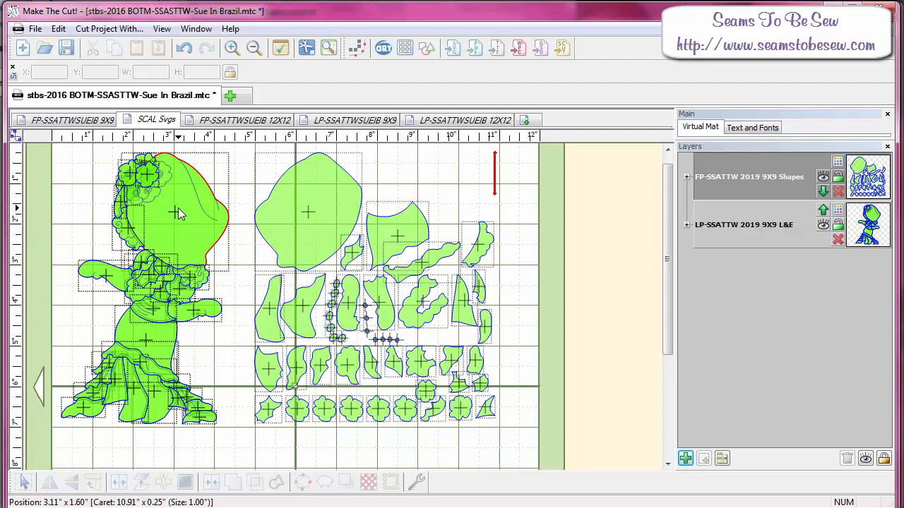
pyautogui.click(876, 227)
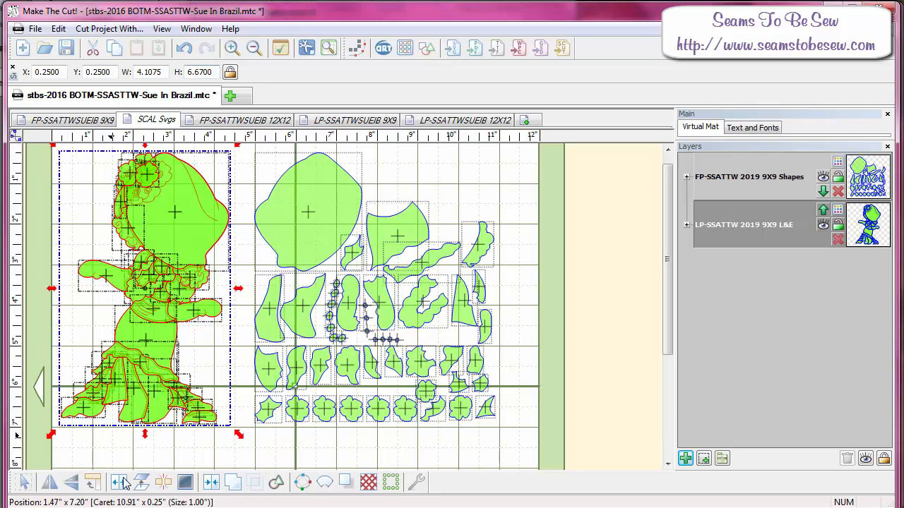
pyautogui.hotkey('alt', 'Tab')
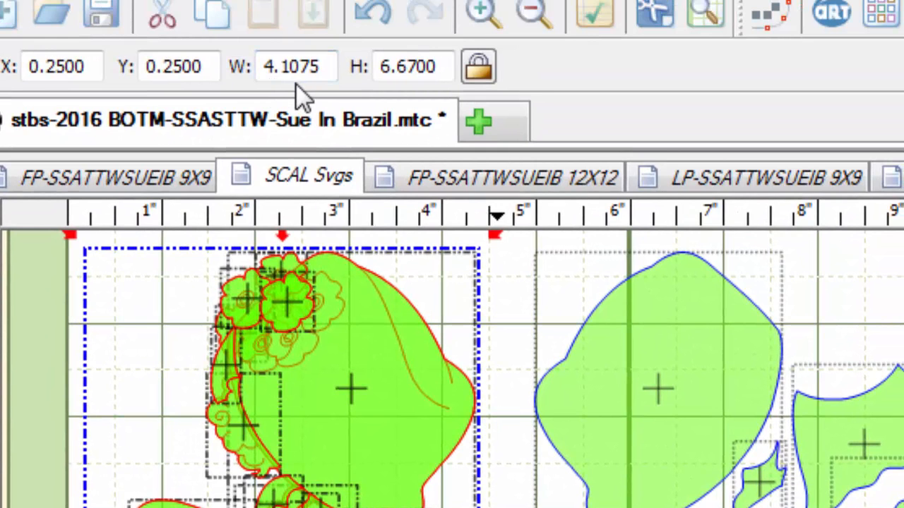
# Try setting the width of the LP-SSATTW 2019 9X9 L&E figure to 5.48 in
pyautogui.doubleClick(299, 65)
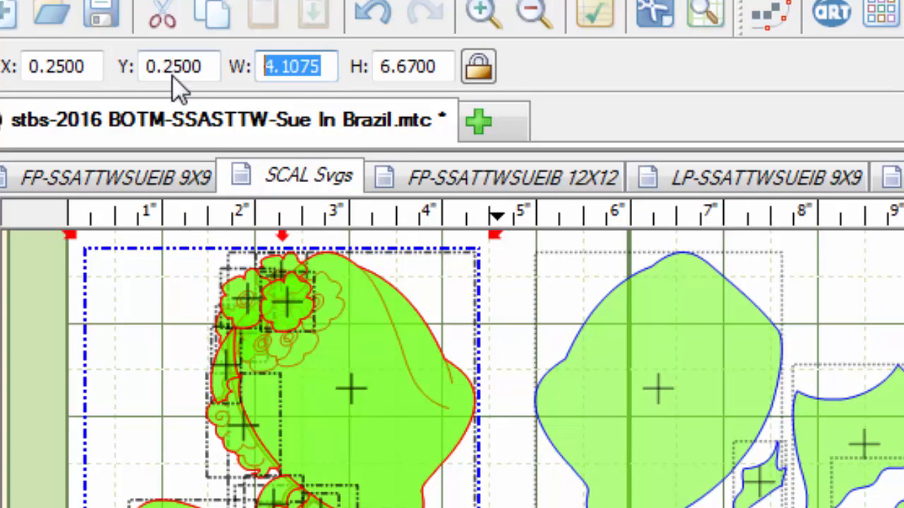
pyautogui.write('5.48')
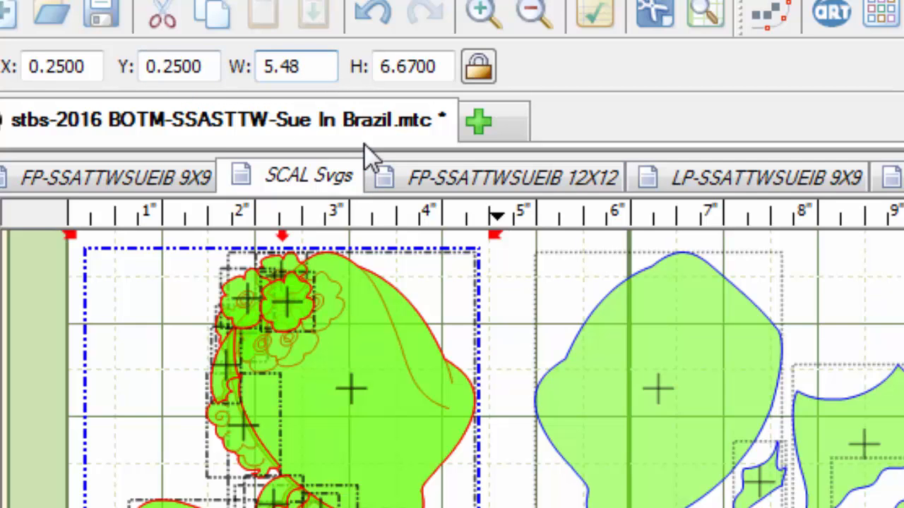
pyautogui.press('Tab')
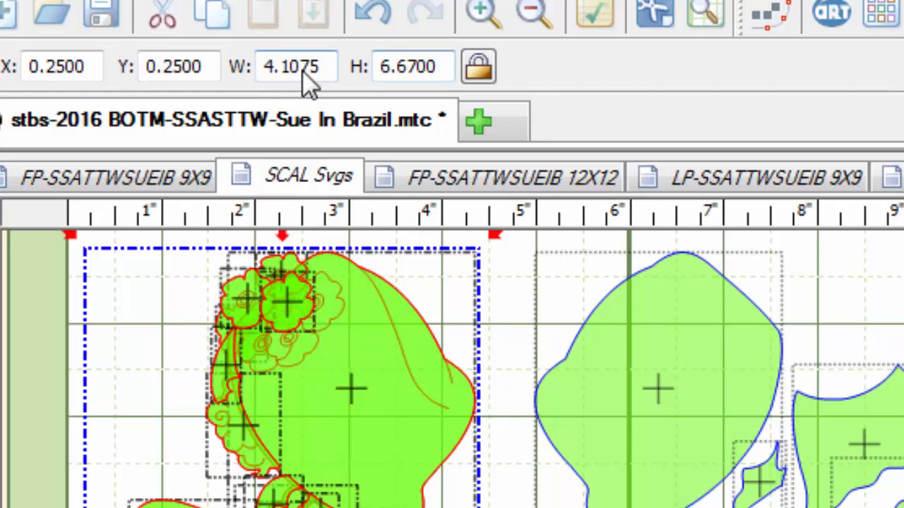
# Set the height of the LP-SSATTW 2019 9X9 L&E figure to 8.867 in with proportions locked, and inspect the resized figure
pyautogui.click(448, 69)
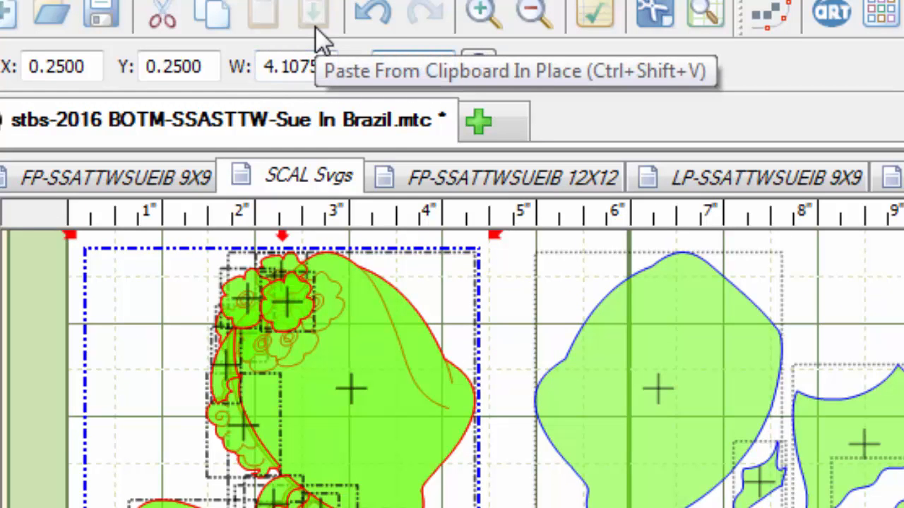
pyautogui.write('8.85')
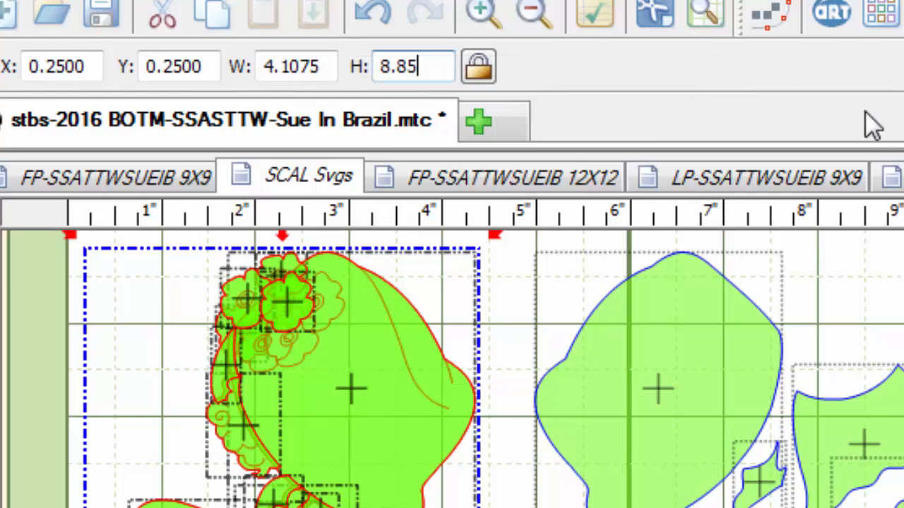
pyautogui.press('BackSpace')
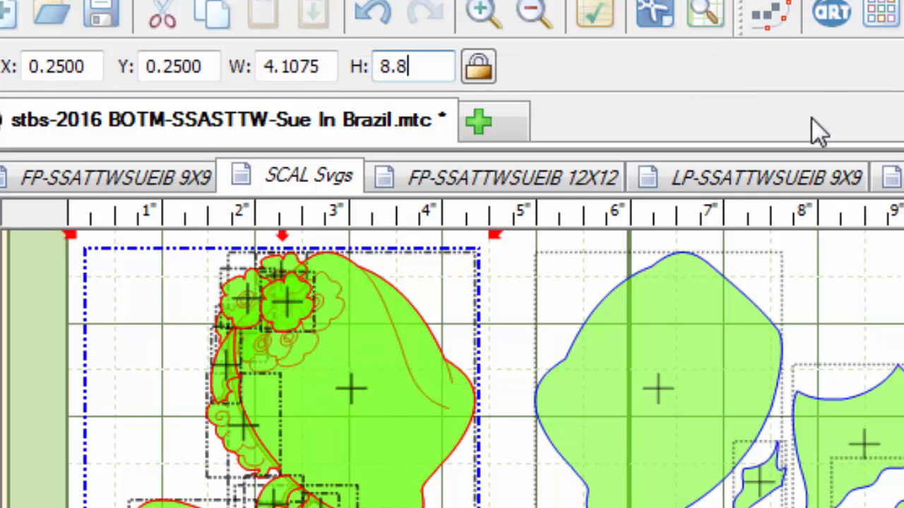
pyautogui.write('67')
pyautogui.press('Return')
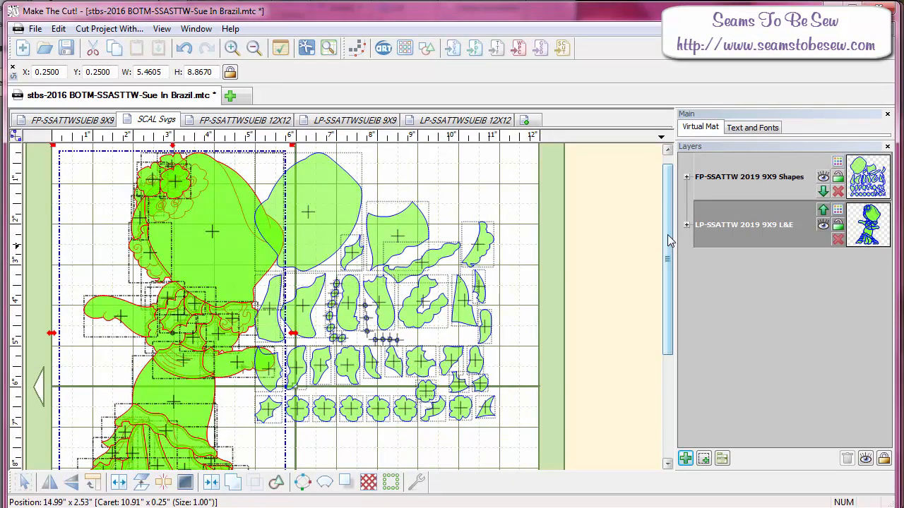
pyautogui.moveTo(668, 235); pyautogui.dragTo(680, 306)
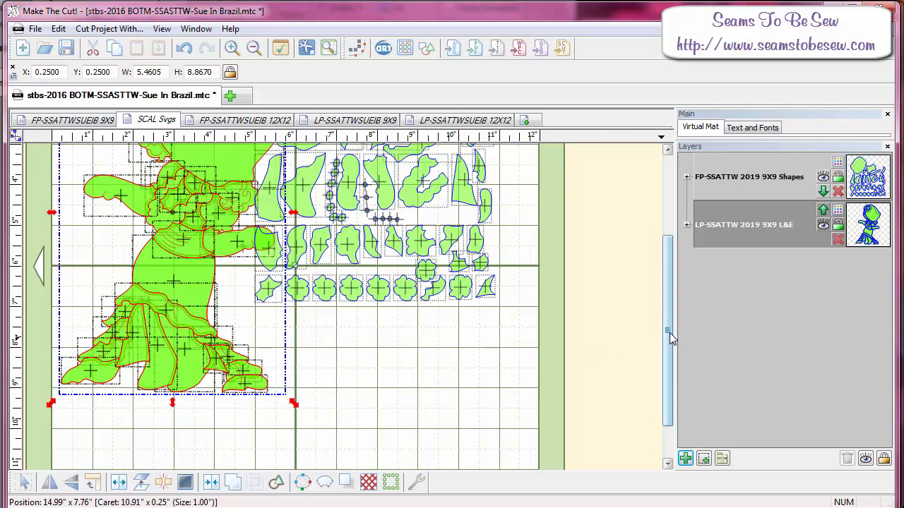
# Undo the resizing of the LP-SSATTW 2019 9X9 L&E figure
pyautogui.hotkey('ctrl', 'z')
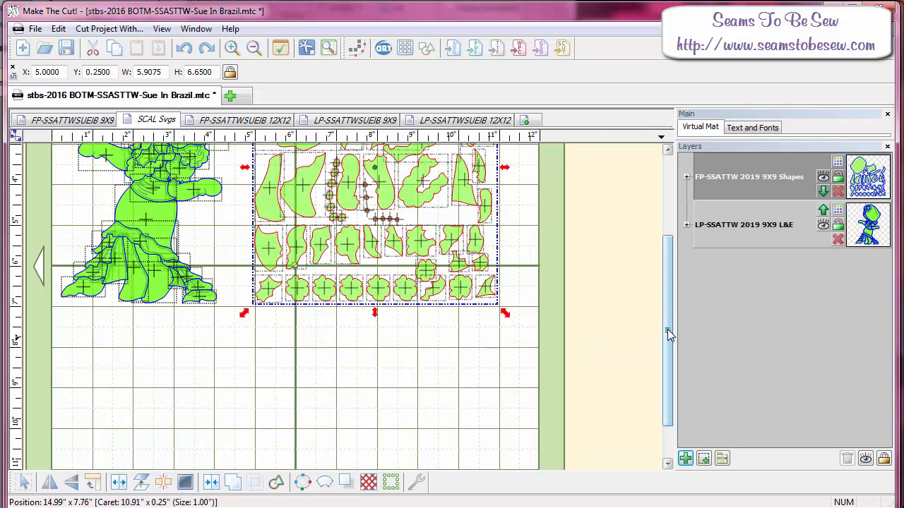
pyautogui.moveTo(669, 328); pyautogui.dragTo(670, 247)
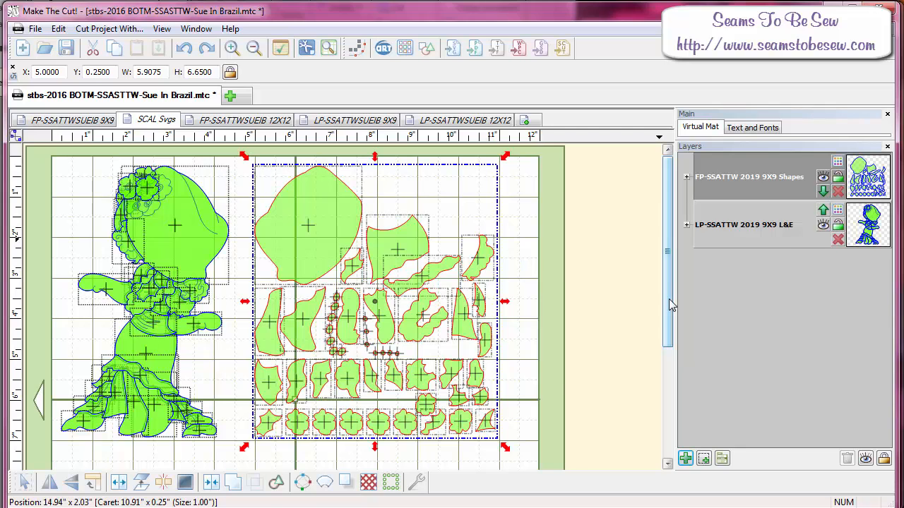
# Expand the FP-SSATTW 2019 9X9 Shapes layer and select its shapes to examine their individual layer names
pyautogui.click(719, 230)
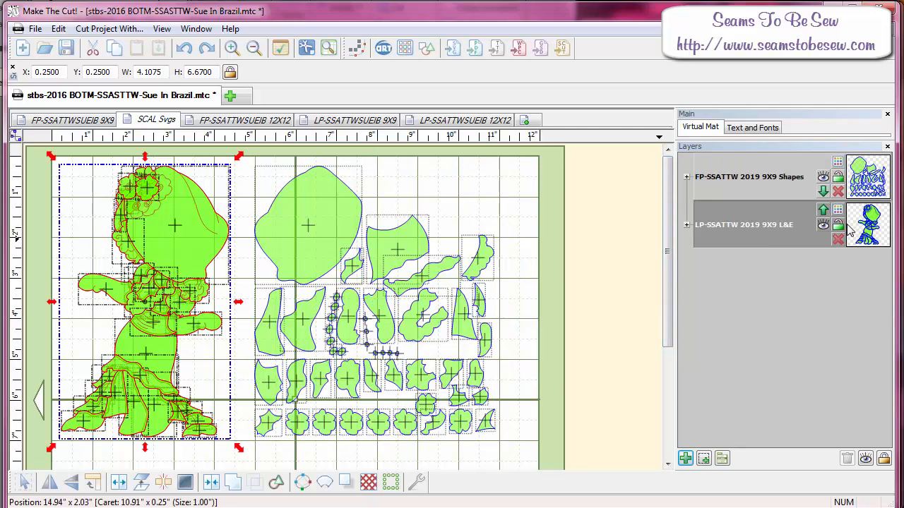
pyautogui.click(729, 185)
pyautogui.click(687, 178)
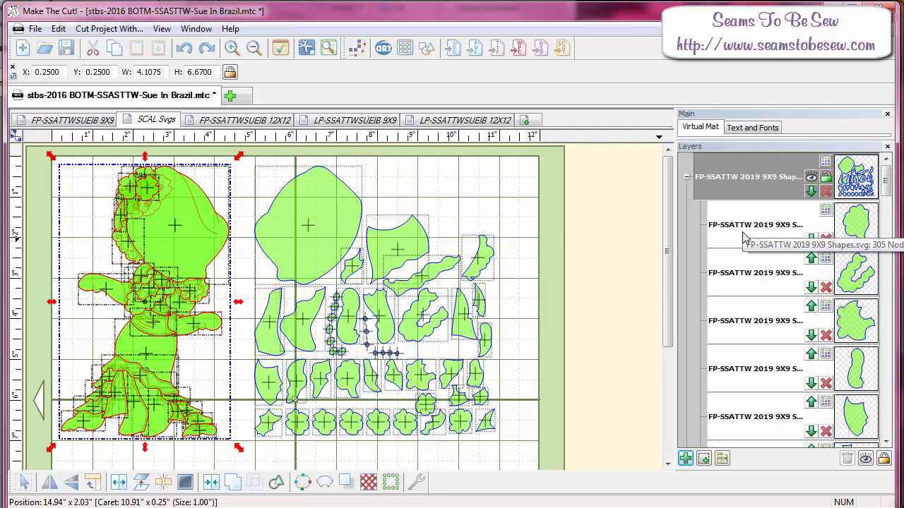
pyautogui.click(857, 185)
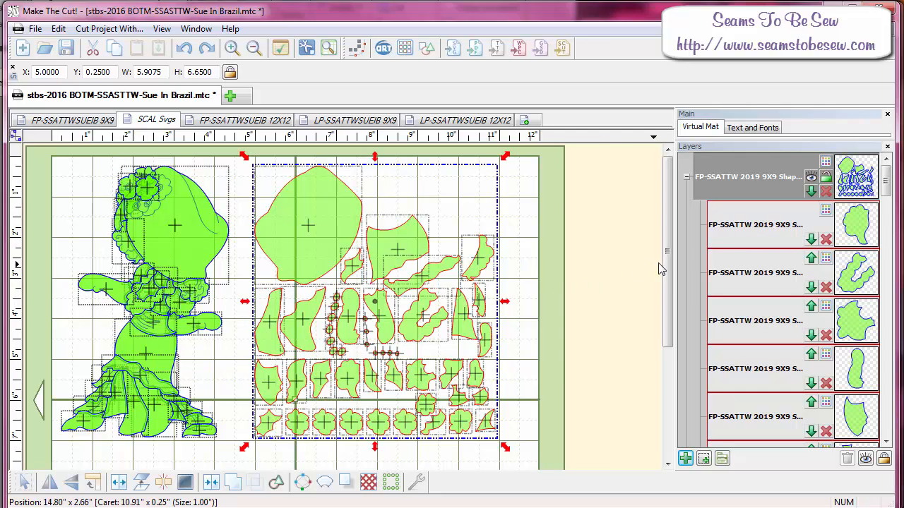
pyautogui.click(760, 233)
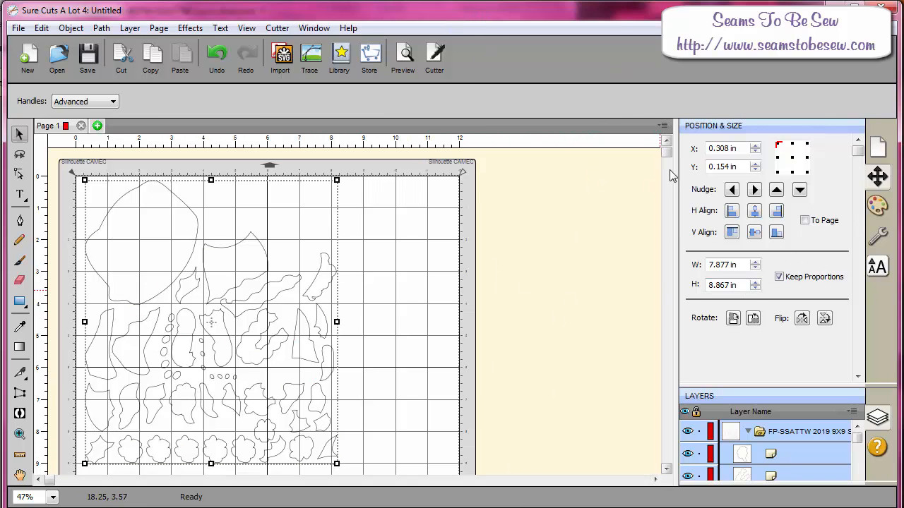
# Try importing FP-SSATTWSUEIB 9X9 Shapes.svg from the MTC folder beside the existing shapes on Page 1, and delete the imported shapes
pyautogui.moveTo(745, 378); pyautogui.dragTo(740, 209)
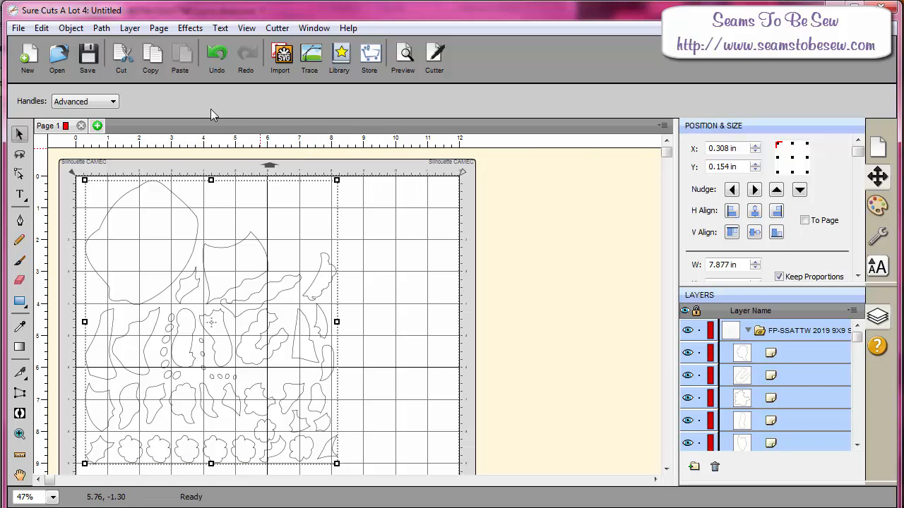
pyautogui.click(288, 54)
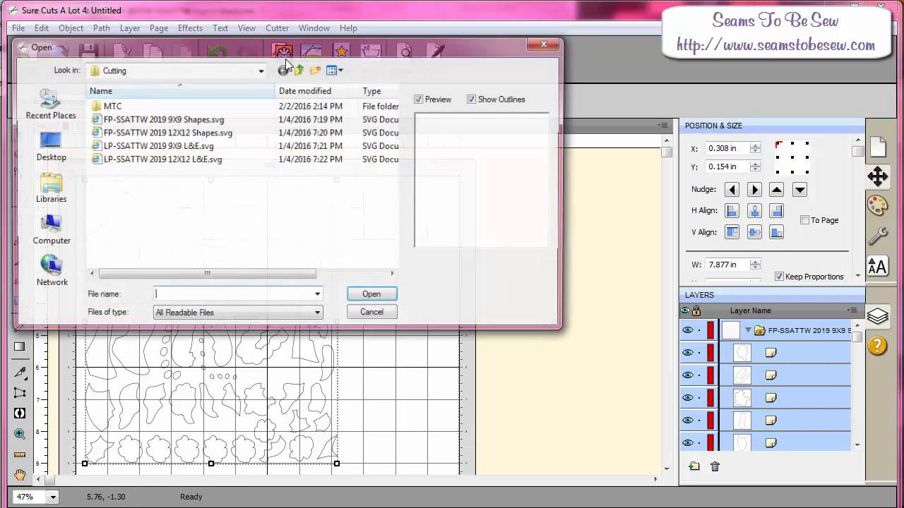
pyautogui.doubleClick(220, 106)
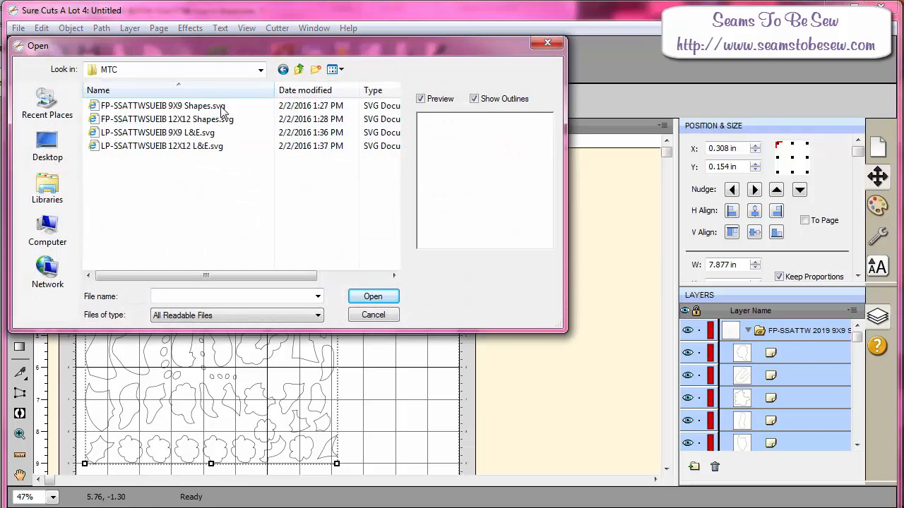
pyautogui.click(205, 106)
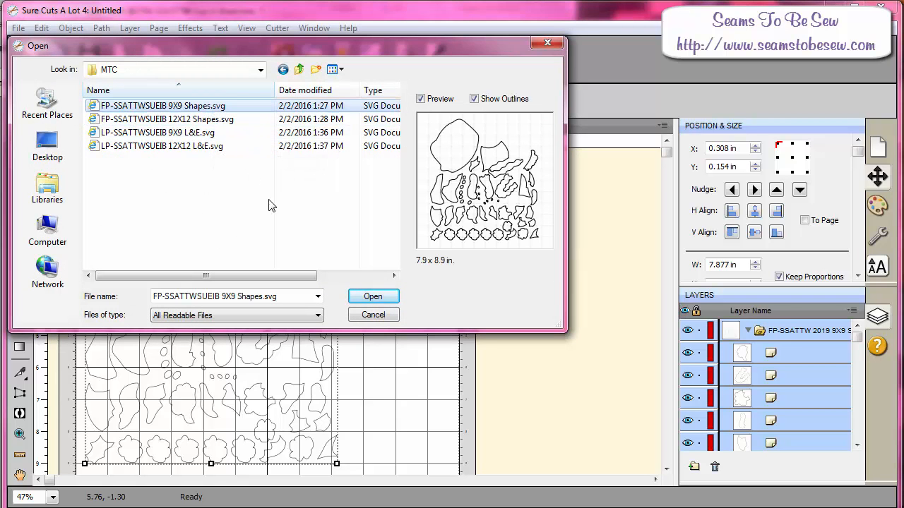
pyautogui.click(374, 296)
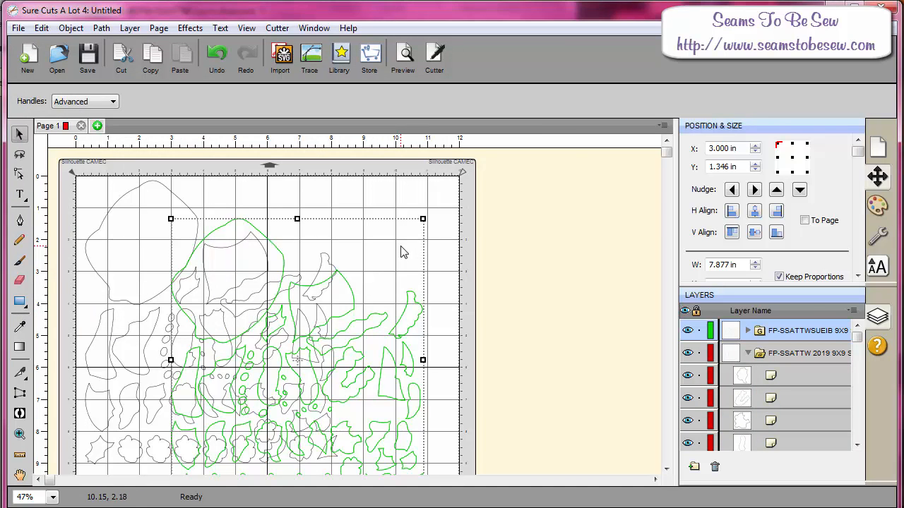
pyautogui.moveTo(431, 241); pyautogui.dragTo(563, 197)
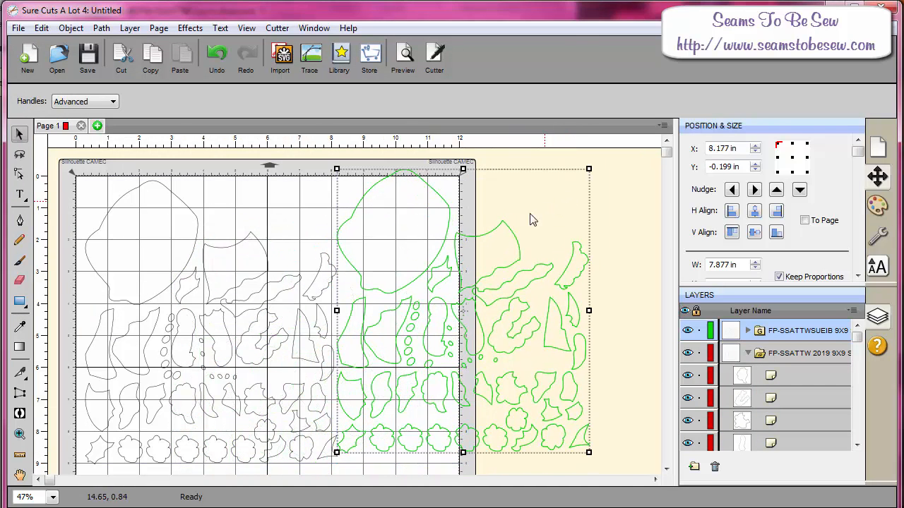
pyautogui.rightClick(505, 238)
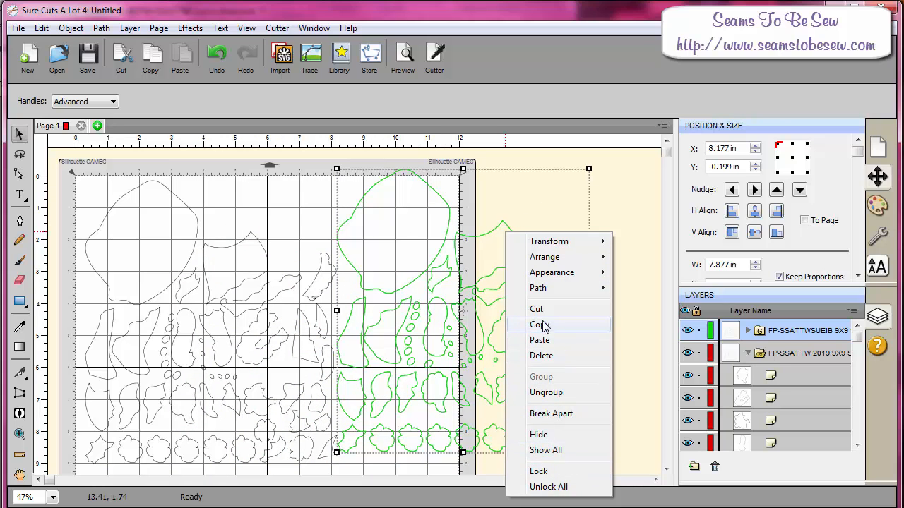
pyautogui.click(540, 355)
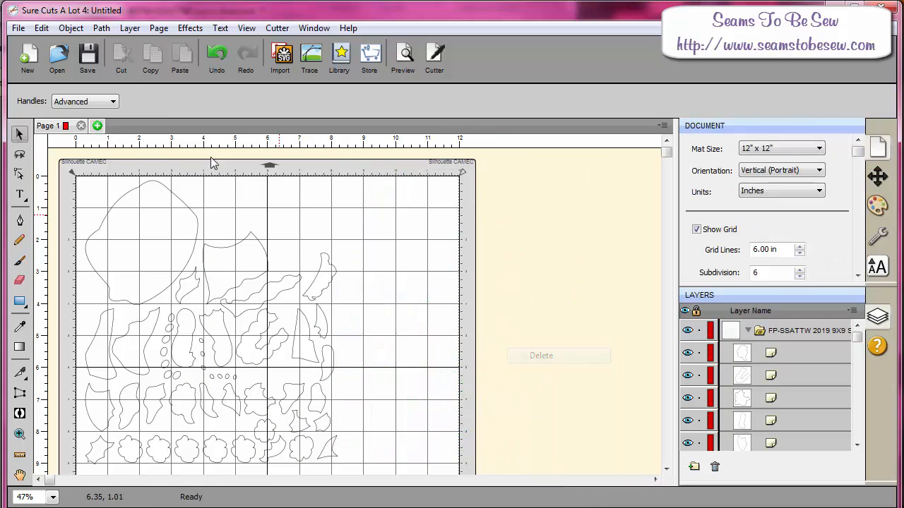
# Add Page 2 and import FP-SSATTWSUEIB 9X9 Shapes.svg from the MTC folder onto its mat, moved toward the upper-left corner
pyautogui.click(97, 125)
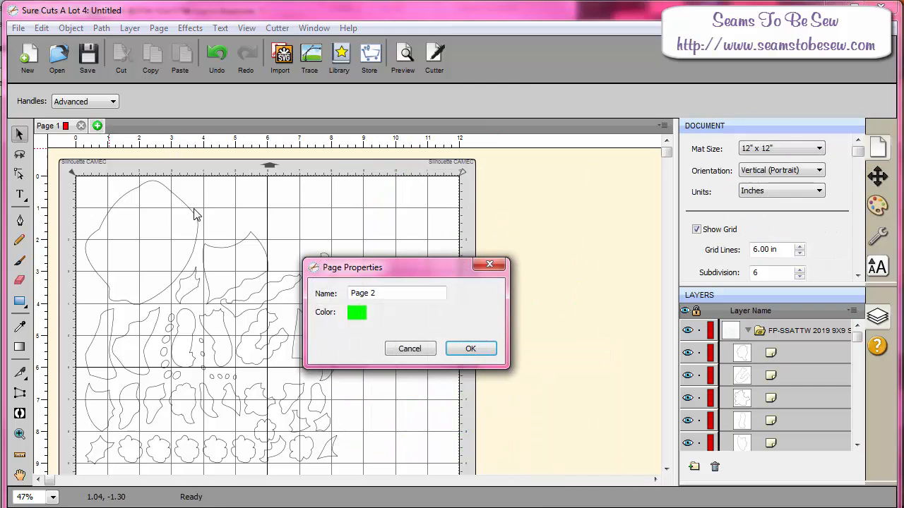
pyautogui.click(468, 347)
pyautogui.click(281, 56)
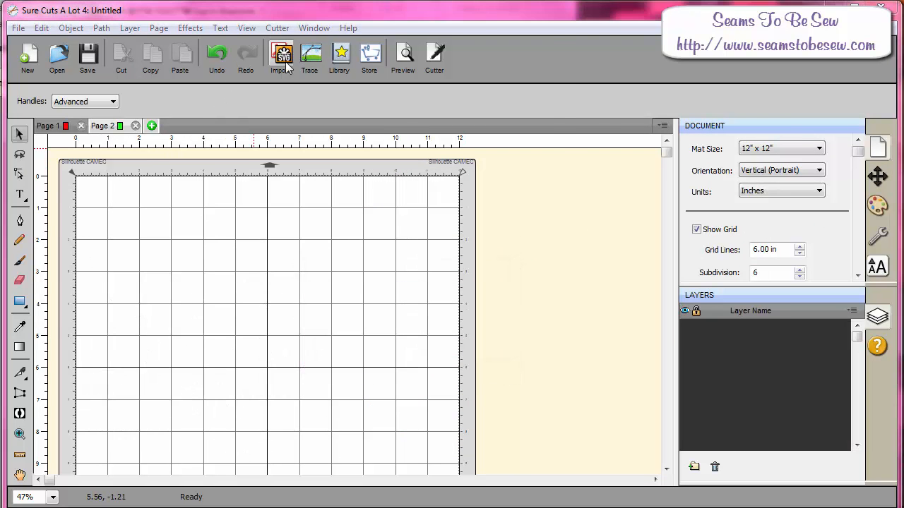
pyautogui.click(212, 106)
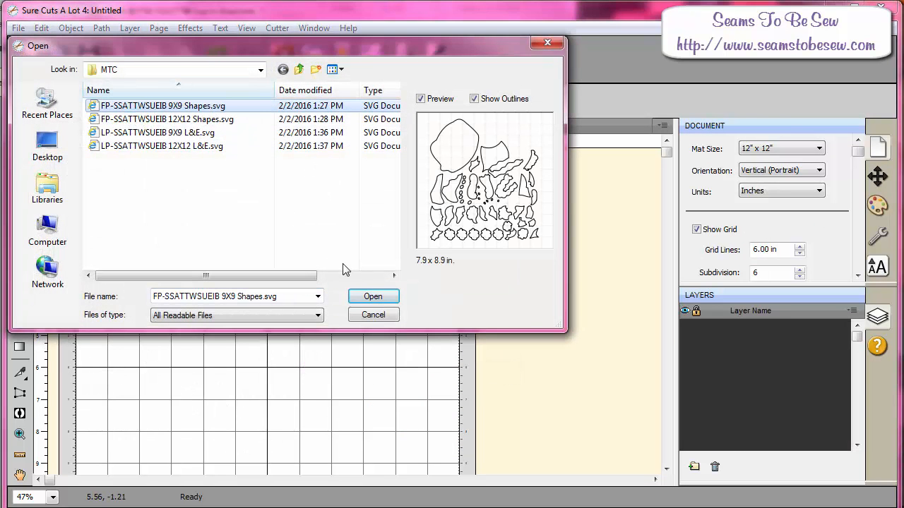
pyautogui.click(377, 295)
pyautogui.moveTo(357, 304); pyautogui.dragTo(281, 279)
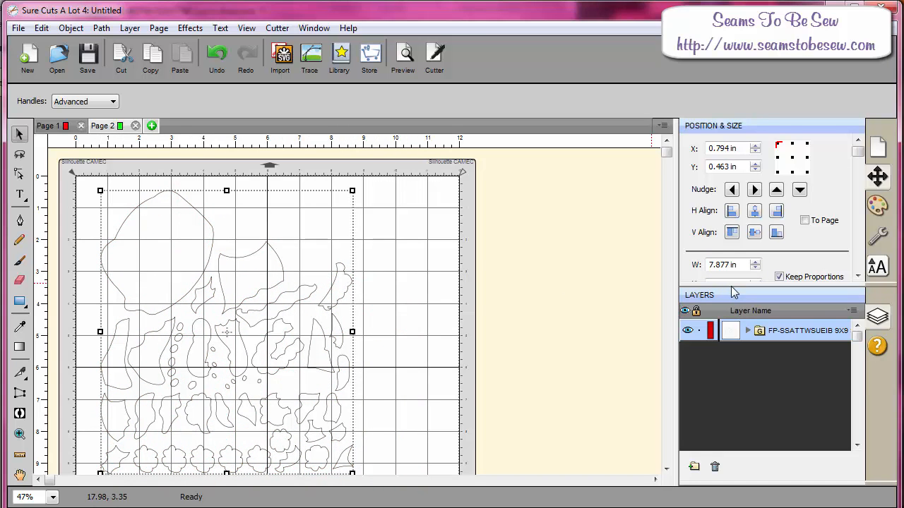
# Expand the FP-SSATTWSUEIB 9X9 layer to examine its shape names, and compare them with the layer names on Page 1
pyautogui.click(747, 331)
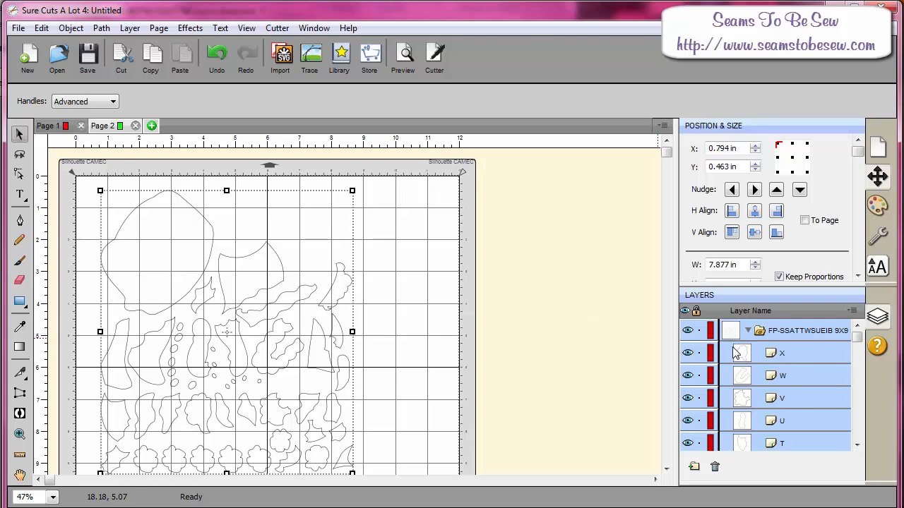
pyautogui.click(61, 125)
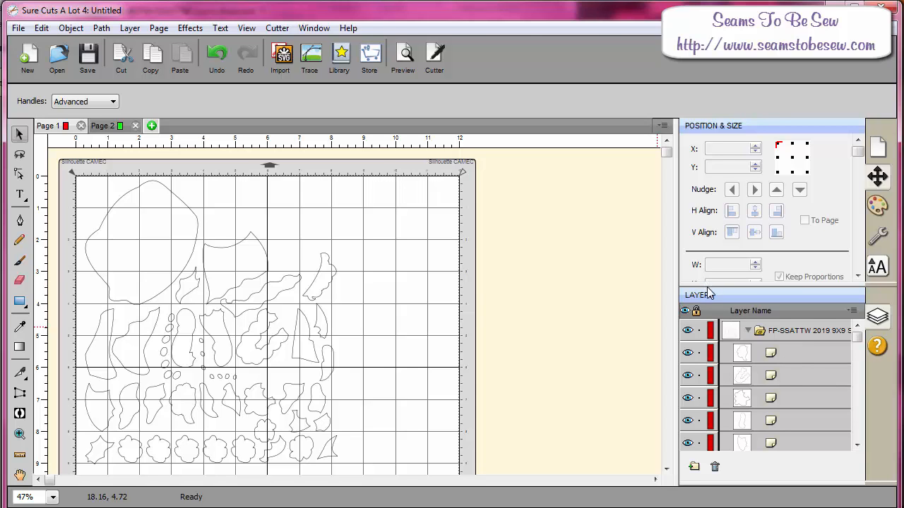
# Try setting the width of the FP-SSATTW 2019 9X9 Shapes group to 12 in with proportions locked, and undo the resizing
pyautogui.moveTo(710, 295); pyautogui.dragTo(710, 319)
pyautogui.click(777, 355)
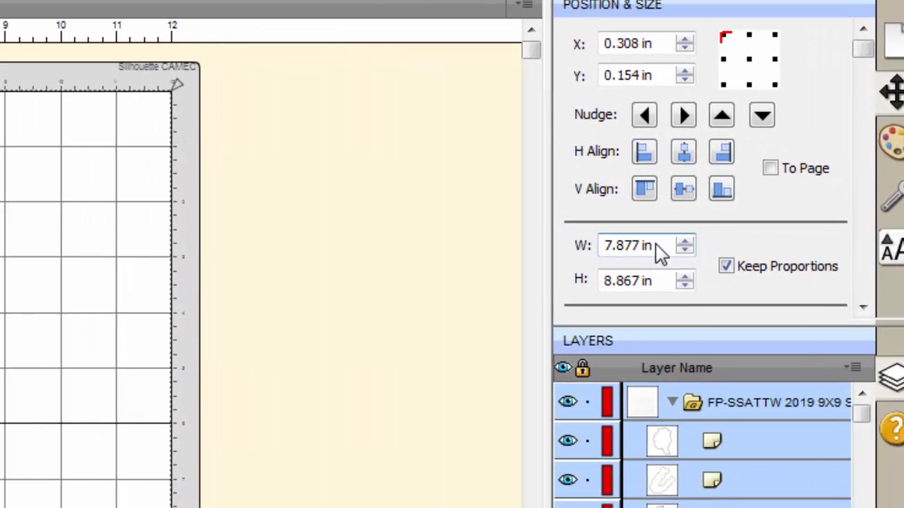
pyautogui.click(657, 250)
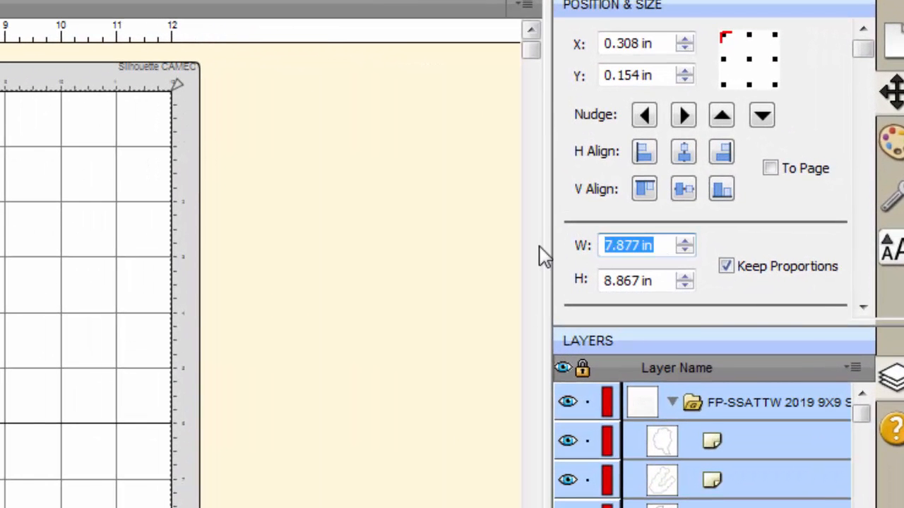
pyautogui.write('99')
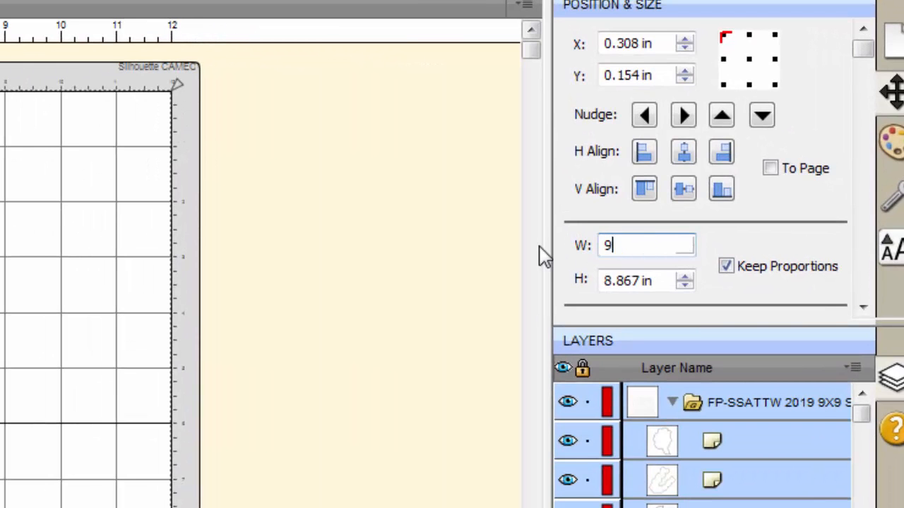
pyautogui.press('BackSpace')
pyautogui.press('BackSpace')
pyautogui.write('12.')
pyautogui.press('Tab')
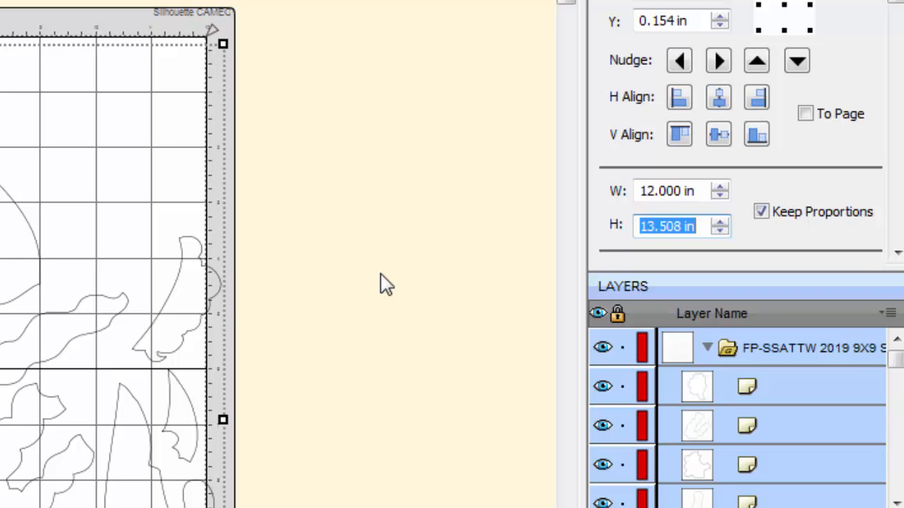
pyautogui.hotkey('ctrl', 'z')
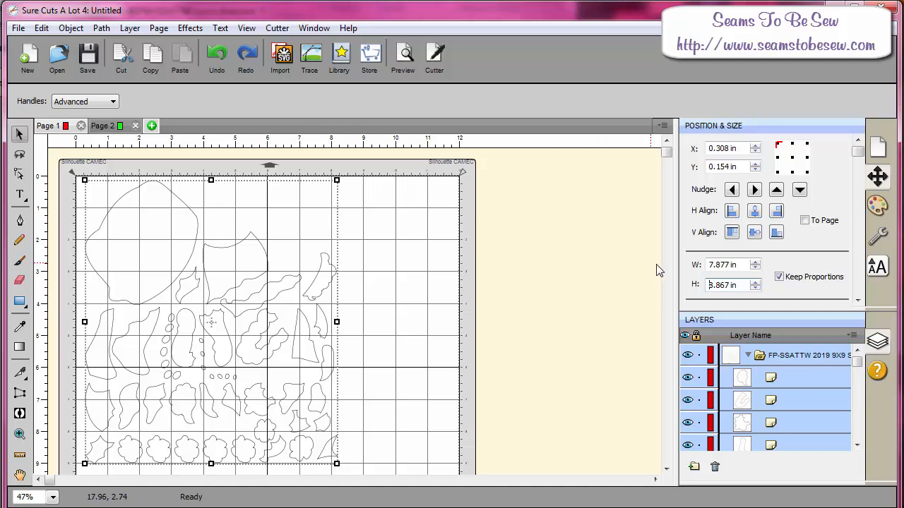
# Switch to Make The Cut and compare the width and height of the assembled figure's head with the separate head piece
pyautogui.click(327, 277)
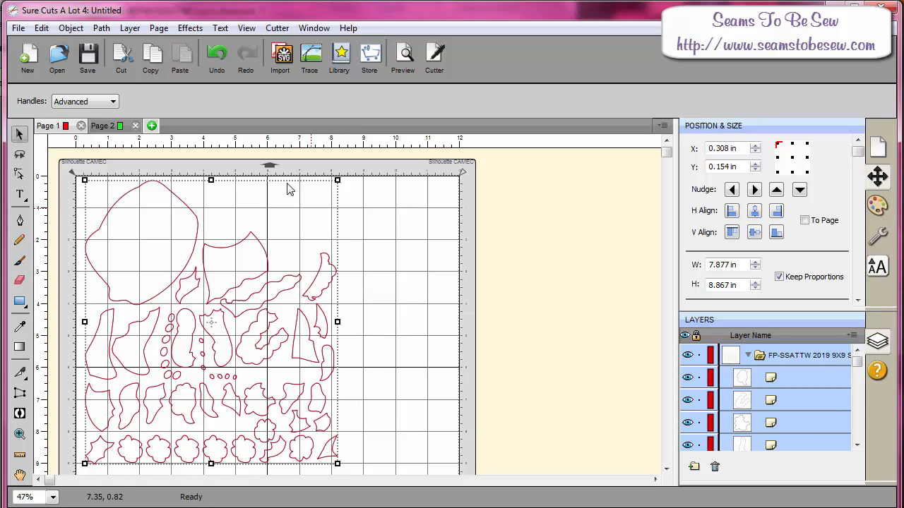
pyautogui.click(106, 126)
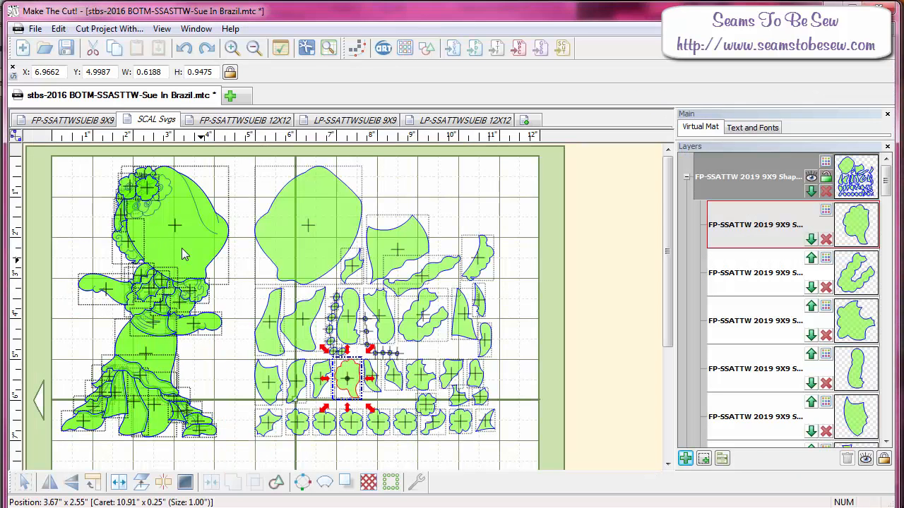
pyautogui.click(182, 249)
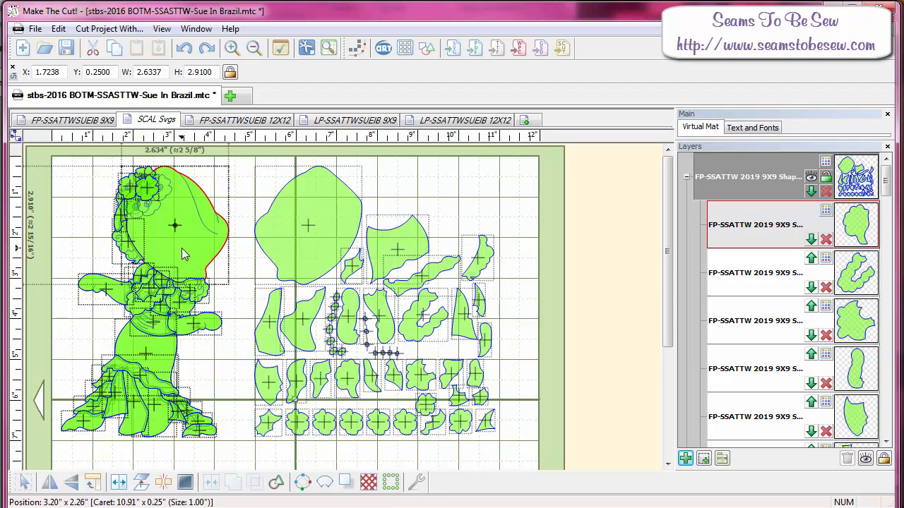
pyautogui.click(331, 242)
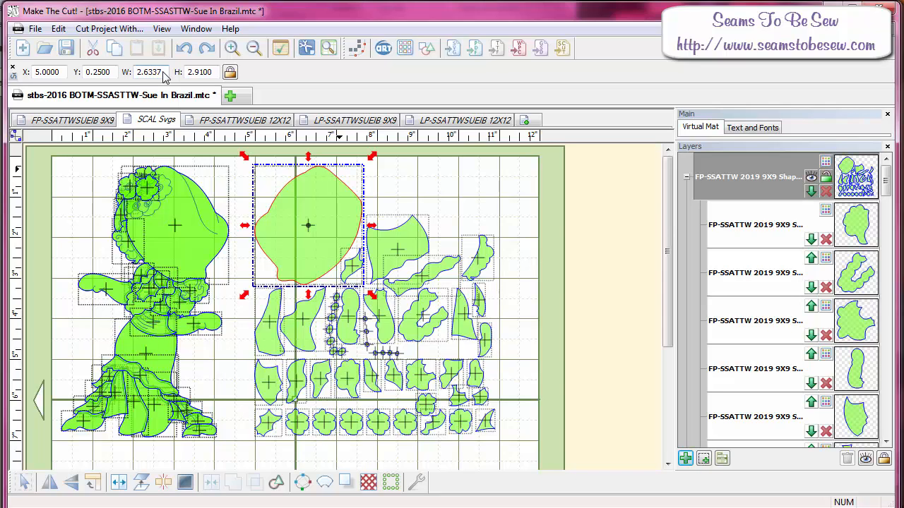
pyautogui.moveTo(168, 73); pyautogui.dragTo(134, 73)
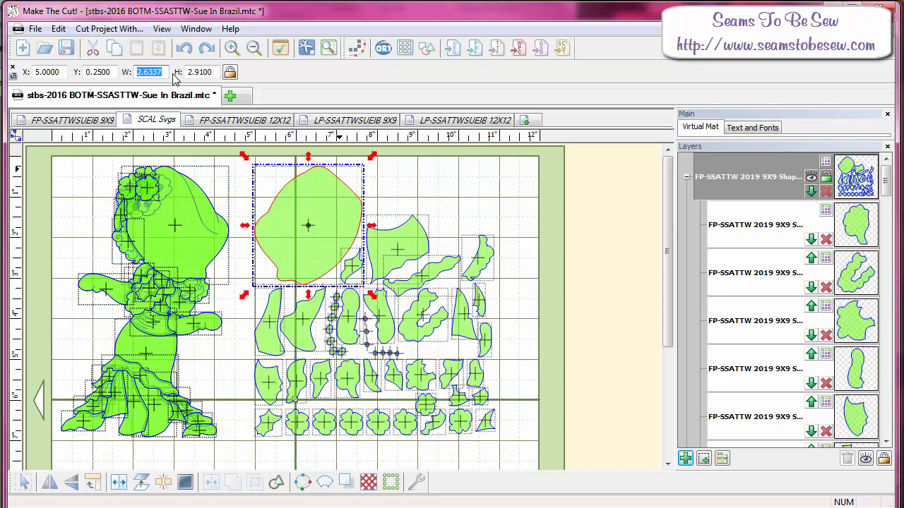